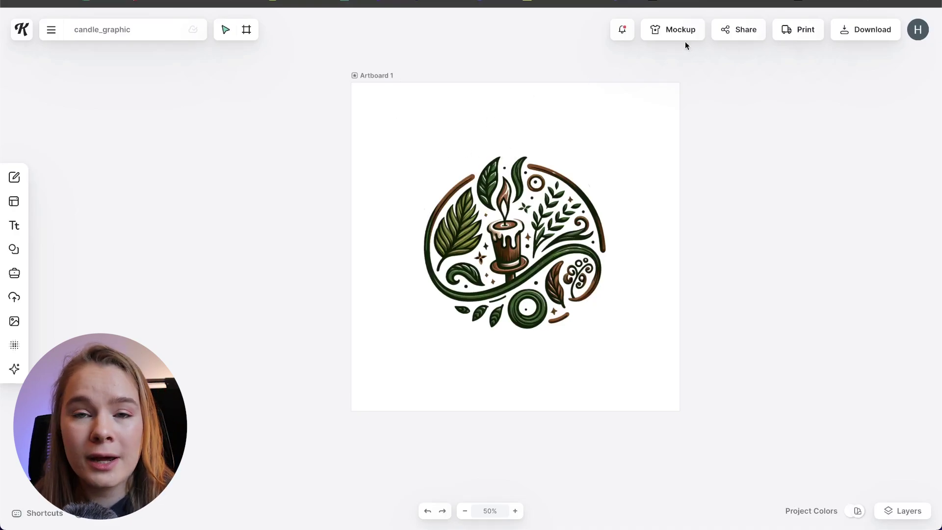
# Apply the candle graphic to the candle mockup with the white flower, resized and centred on the candle's label.
pyautogui.click(670, 41)
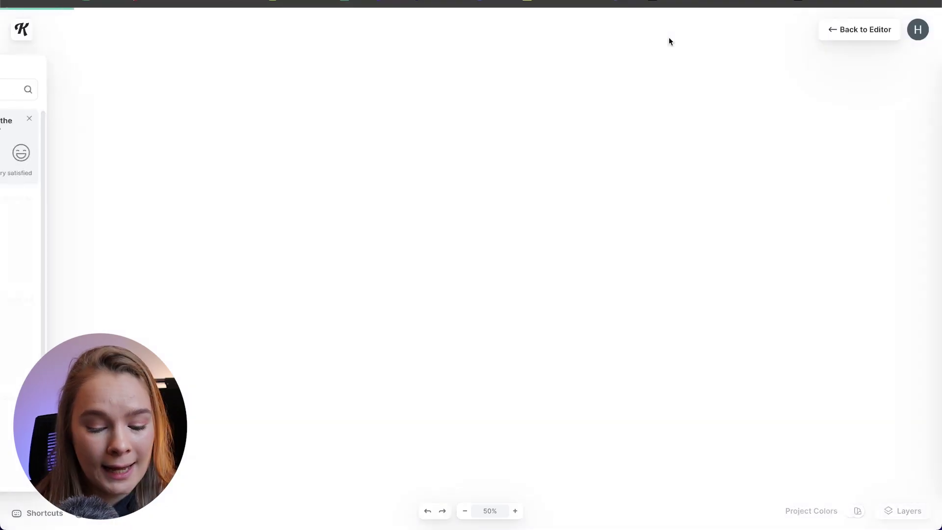
pyautogui.moveTo(494, 291); pyautogui.dragTo(655, 146)
pyautogui.moveTo(517, 280); pyautogui.dragTo(508, 284)
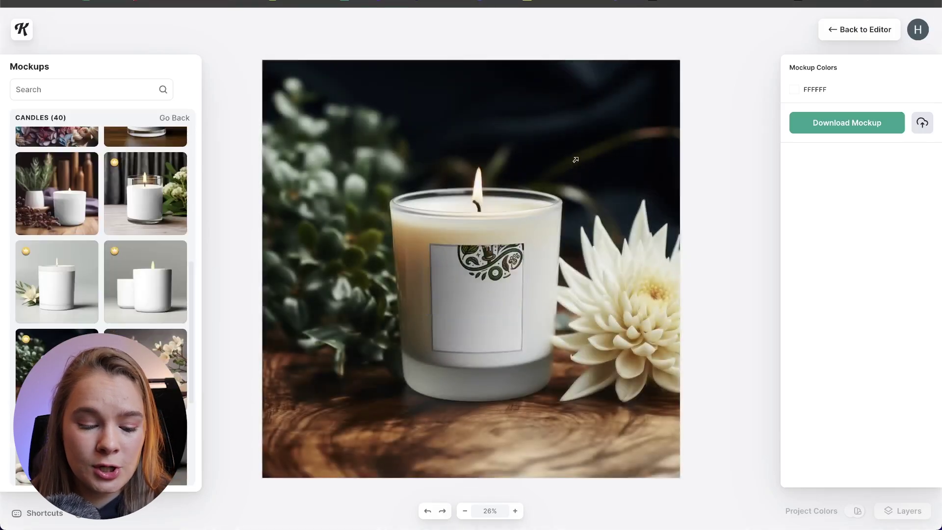
pyautogui.moveTo(575, 160); pyautogui.dragTo(591, 141)
pyautogui.moveTo(506, 255); pyautogui.dragTo(474, 325)
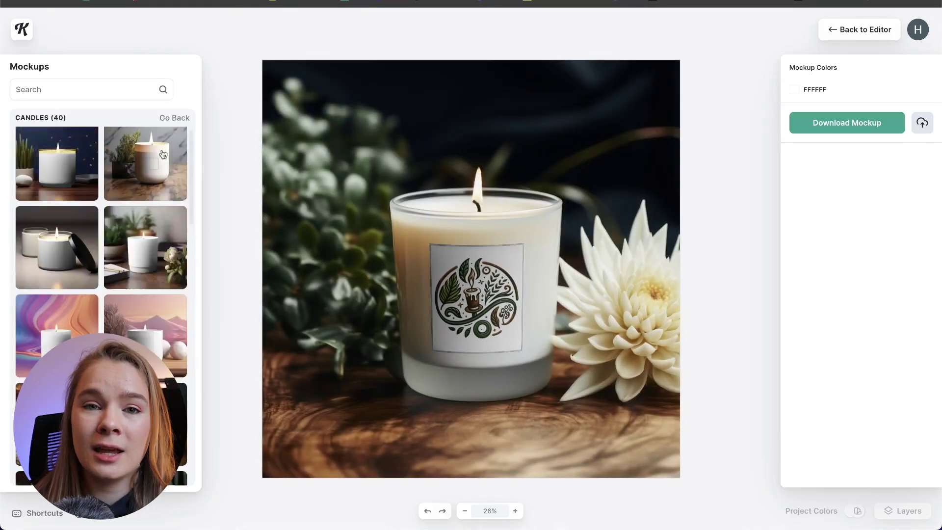
# Switch to the grey hoodie mockup of the woman in the street and place the graphic small on the chest.
pyautogui.click(174, 118)
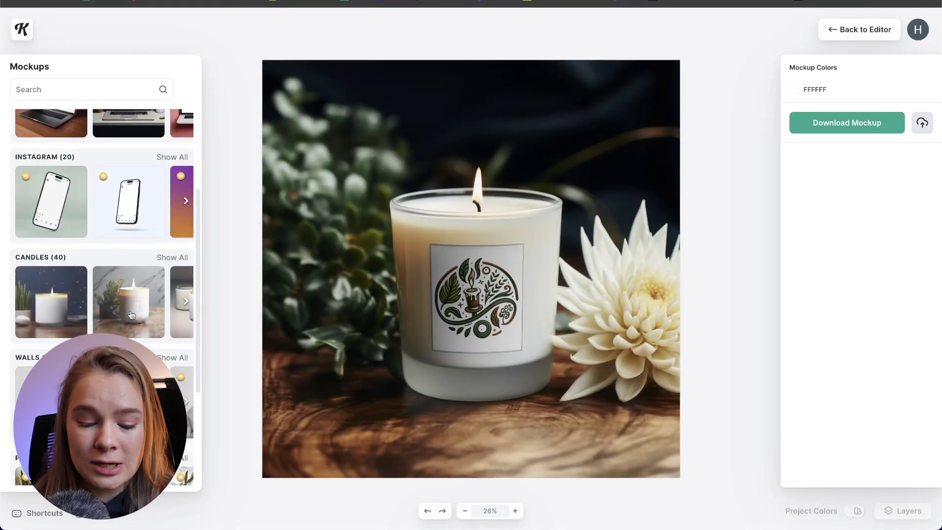
pyautogui.scroll(-3, 131, 314)
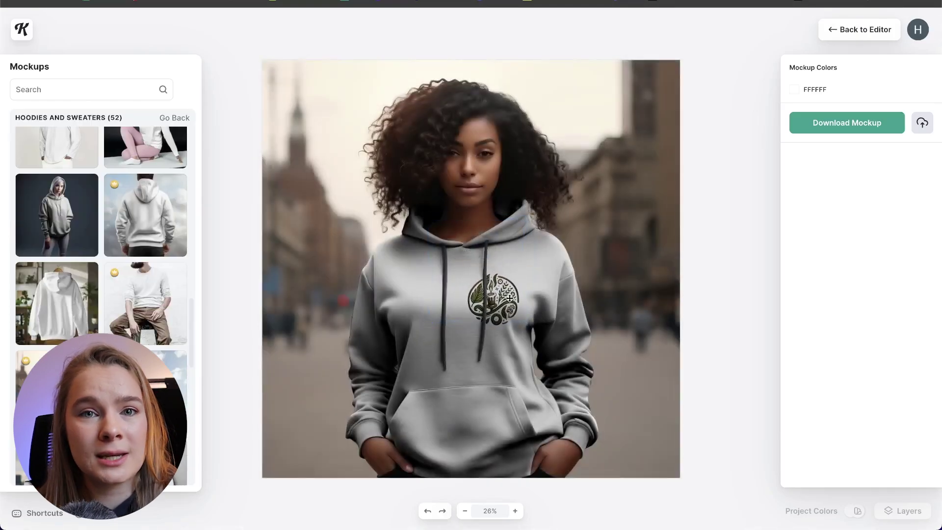
pyautogui.moveTo(542, 249); pyautogui.dragTo(525, 269)
pyautogui.moveTo(486, 311); pyautogui.dragTo(492, 301)
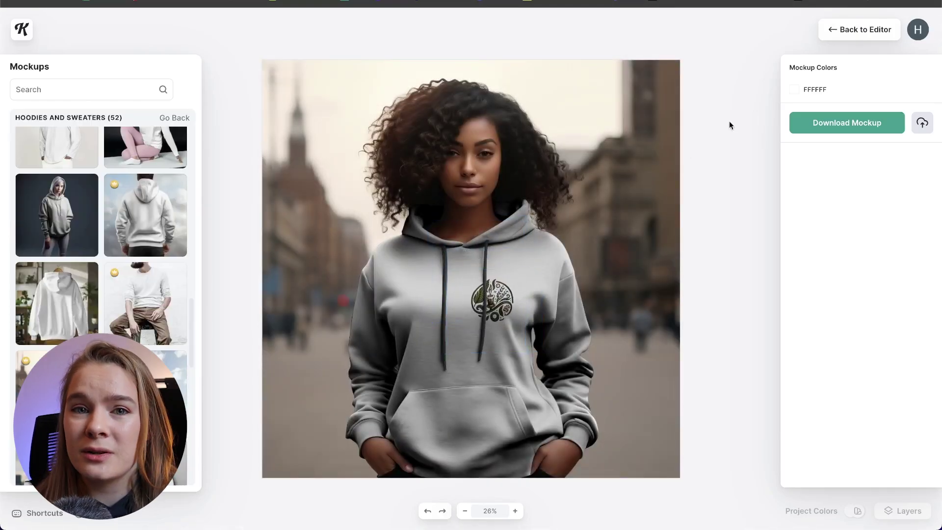
# Tint the hoodie mockup pale green with colour F8FFDA.
pyautogui.click(798, 89)
pyautogui.moveTo(773, 121); pyautogui.dragTo(658, 115)
pyautogui.click(668, 234)
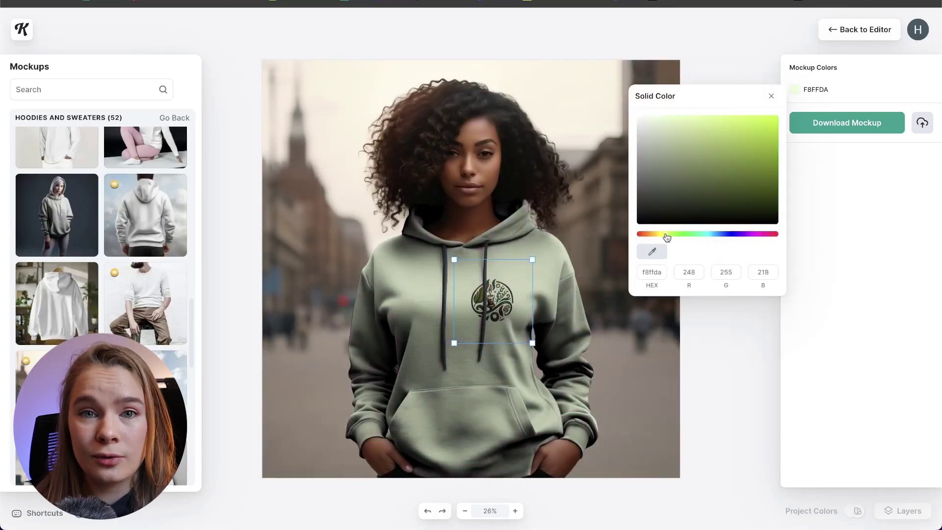
pyautogui.click(714, 62)
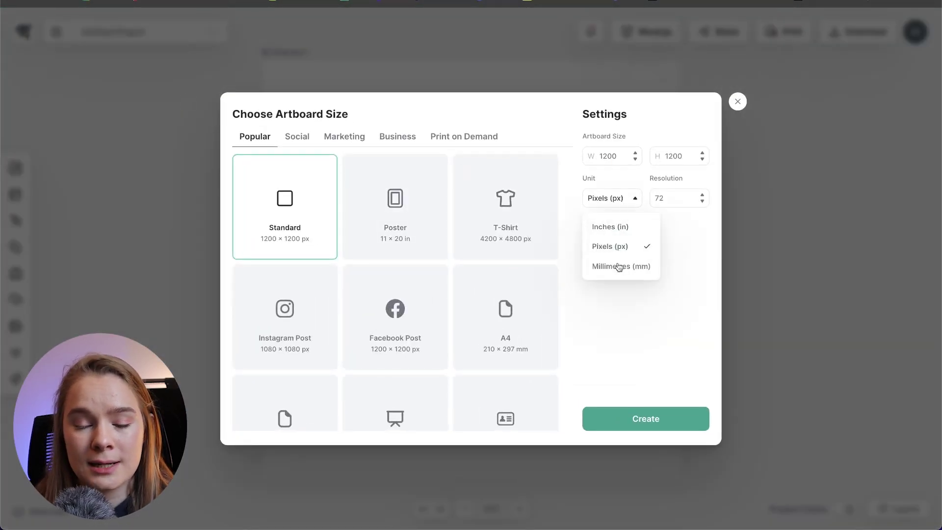
# Create an artboard in millimetres, 210 wide by 297 high, at a resolution of 300.
pyautogui.click(621, 262)
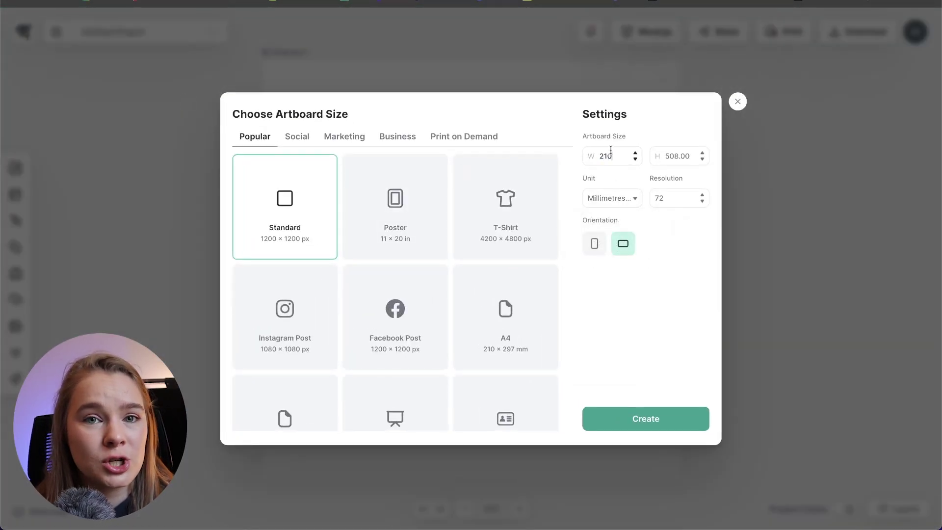
pyautogui.click(677, 156)
pyautogui.write('297')
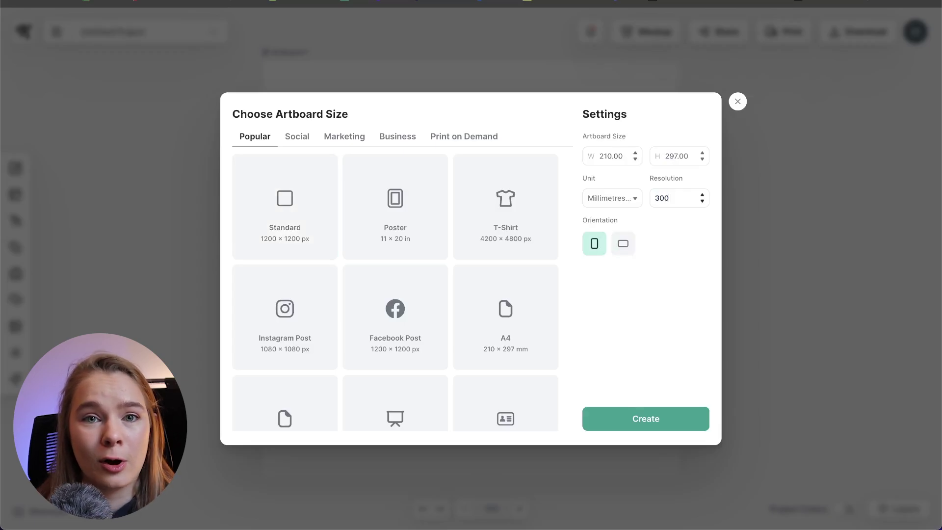
pyautogui.click(656, 420)
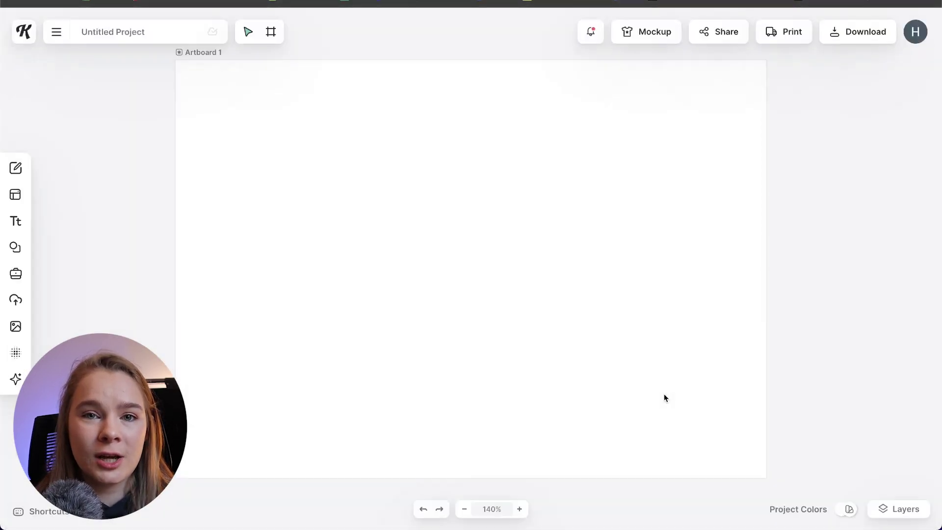
# Select the blank artboard and open the AI Design Generator.
pyautogui.click(711, 137)
pyautogui.click(16, 379)
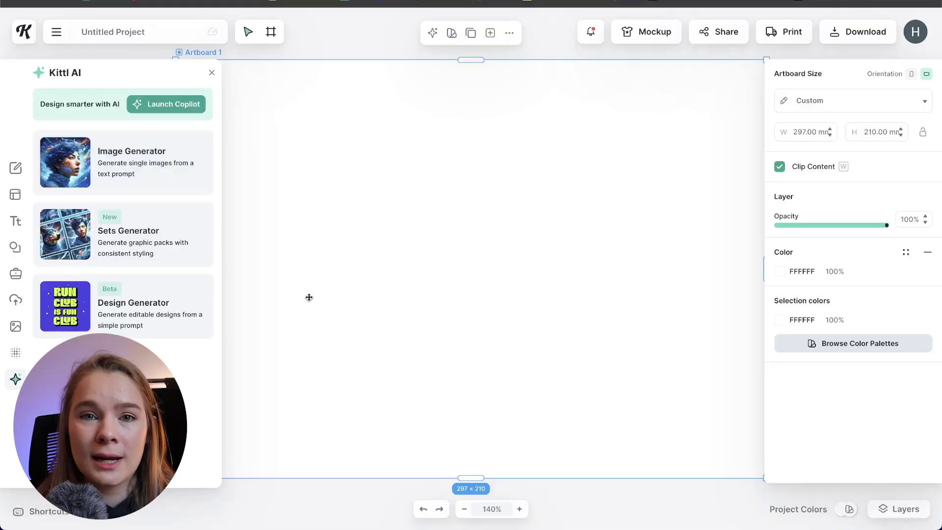
pyautogui.click(165, 299)
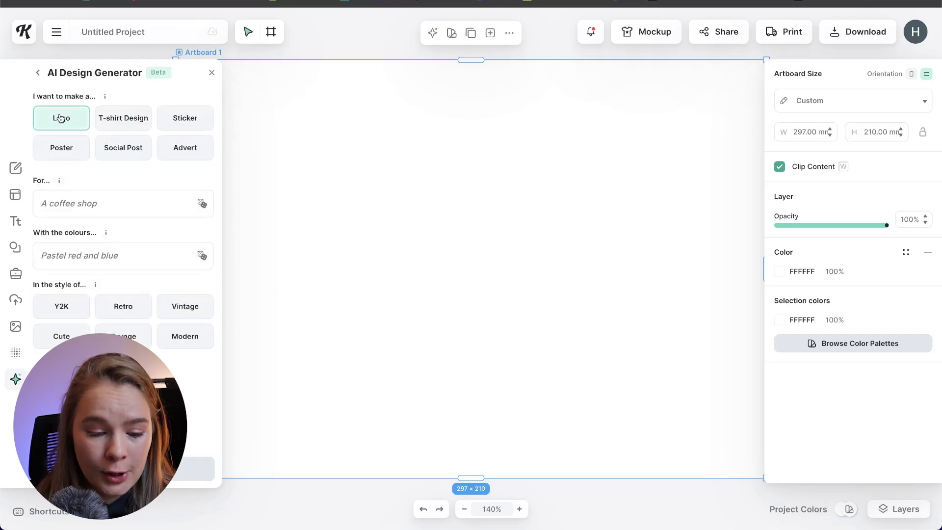
# Generate AI logo designs for a "clothing company" with the colours "red and blue" in the Y2K style.
pyautogui.write('cloth')
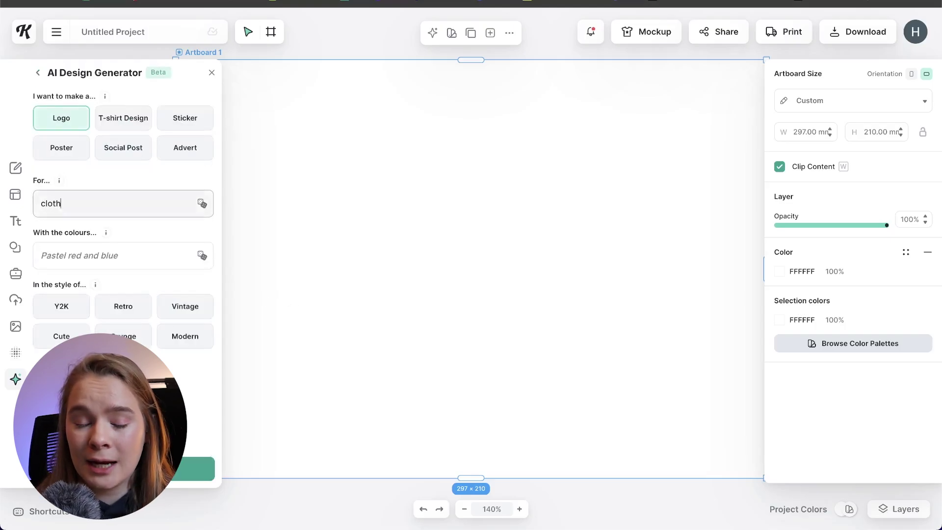
pyautogui.write('ing company')
pyautogui.press('Tab')
pyautogui.write('red and')
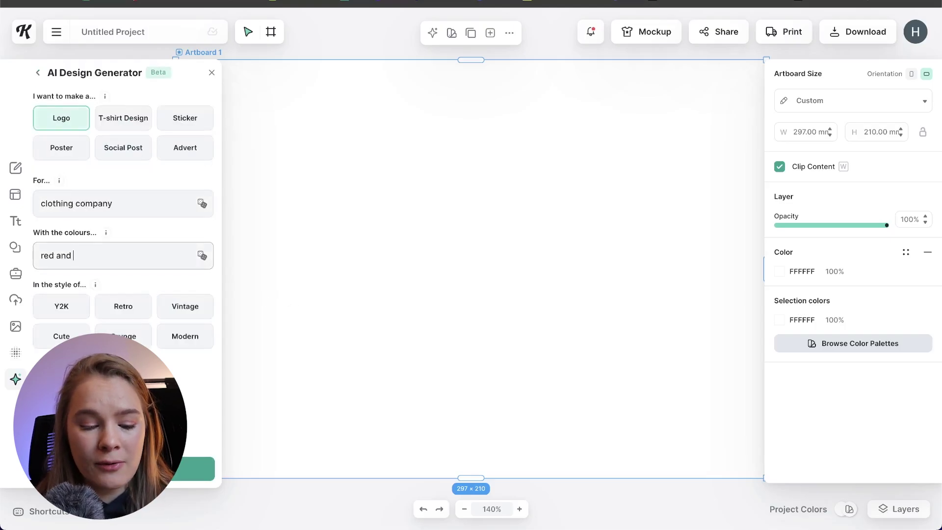
pyautogui.click(82, 307)
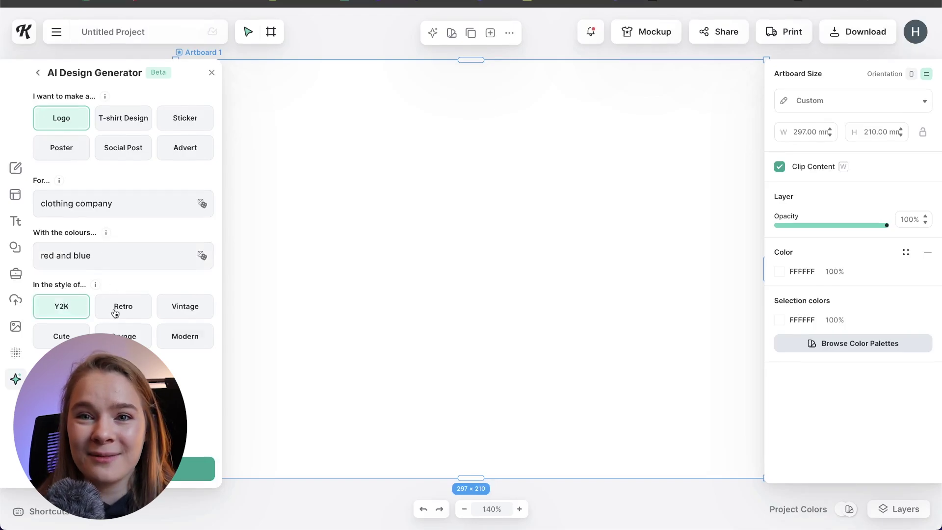
pyautogui.click(123, 468)
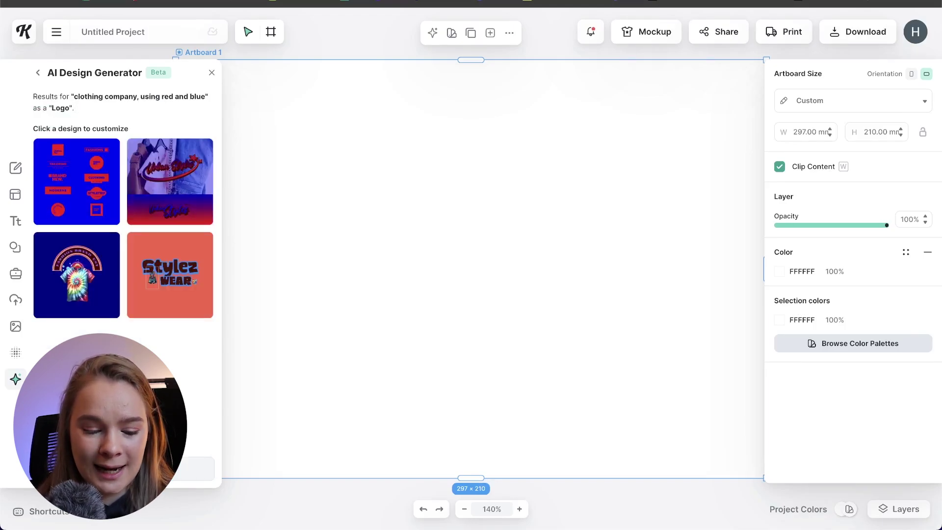
# Add the generated Stylez Wear and Urban Styles designs to the project.
pyautogui.click(182, 297)
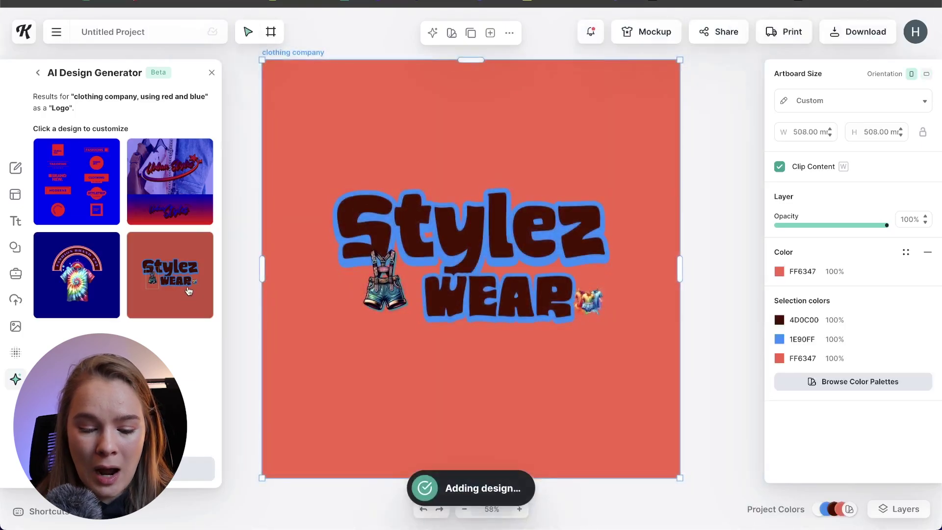
pyautogui.click(170, 181)
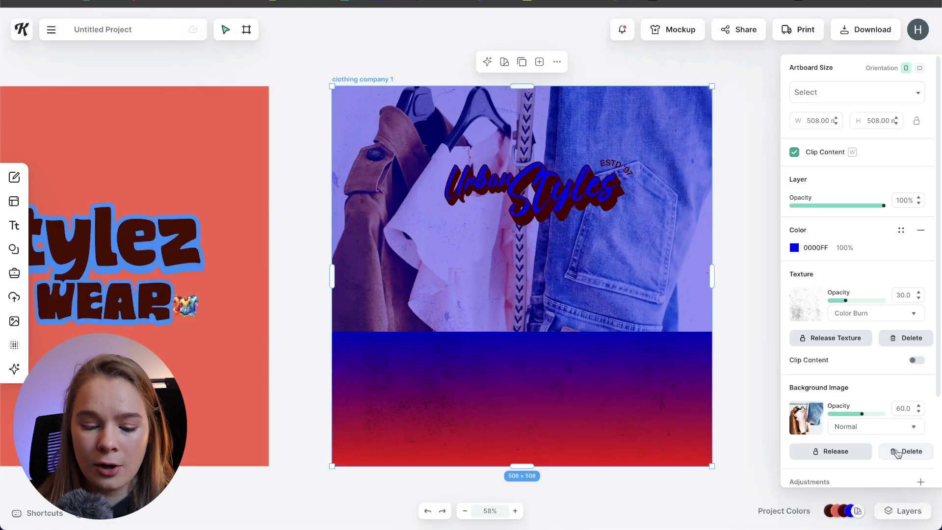
# Delete the background image of the Urban Styles artboard and recolour its blue 0000FF to white.
pyautogui.click(897, 452)
pyautogui.click(814, 309)
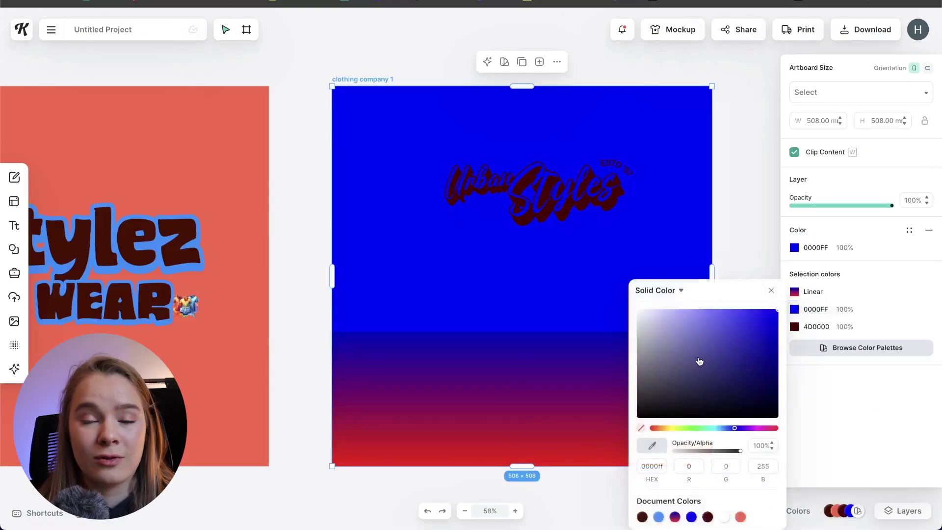
pyautogui.moveTo(700, 362); pyautogui.dragTo(511, 215)
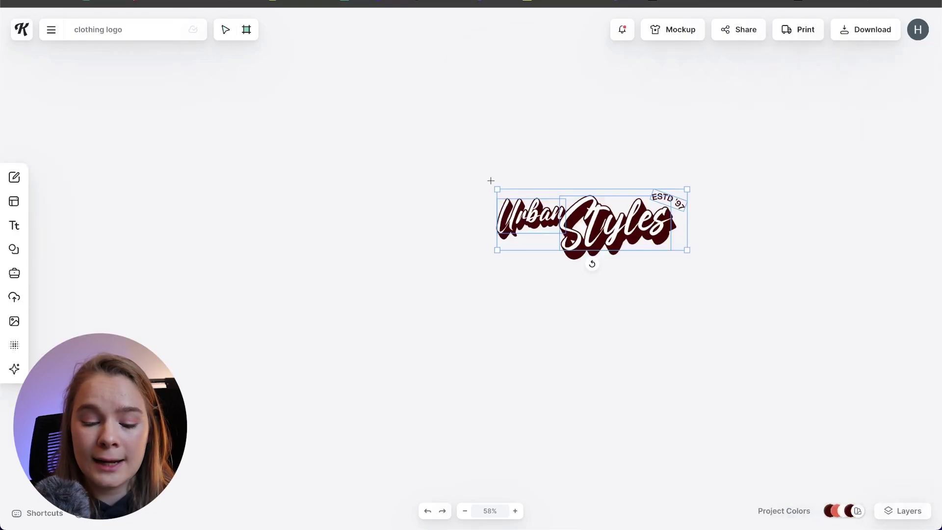
# Draw an artboard around the Urban Styles logo and place it on the chest of the white T-shirt mockup.
pyautogui.moveTo(490, 181); pyautogui.dragTo(690, 261)
pyautogui.click(681, 34)
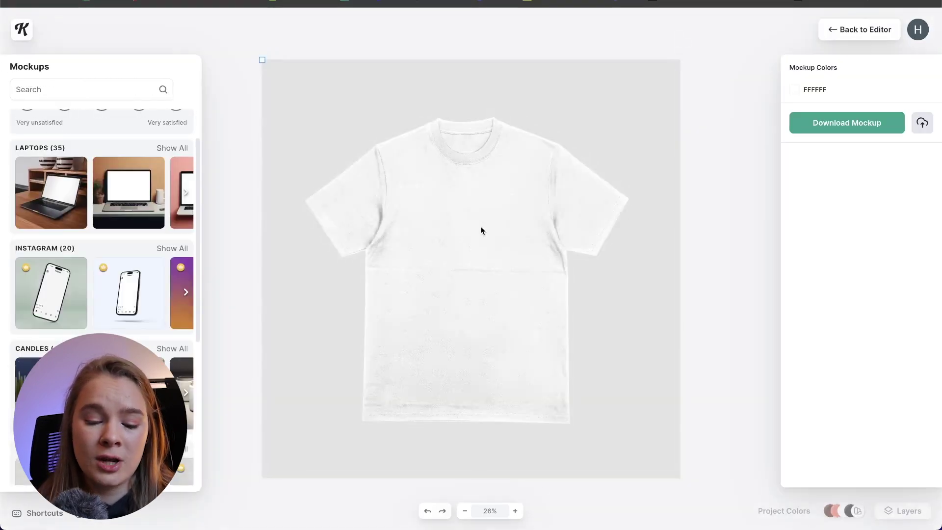
pyautogui.moveTo(540, 254); pyautogui.dragTo(511, 211)
pyautogui.click(671, 255)
# Switch to the tag mockup on dark fabric and enlarge the Urban Styles logo to fill the tag.
pyautogui.scroll(-10, 115, 307)
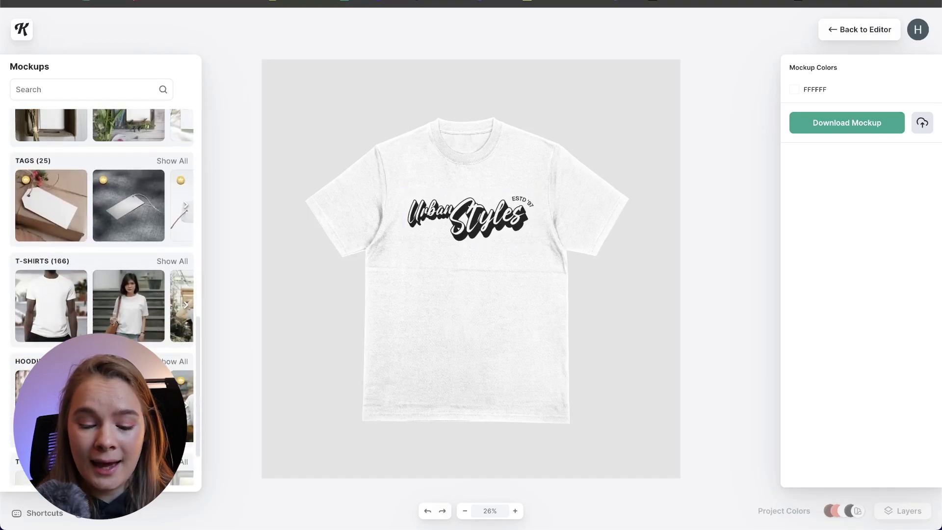
pyautogui.click(147, 216)
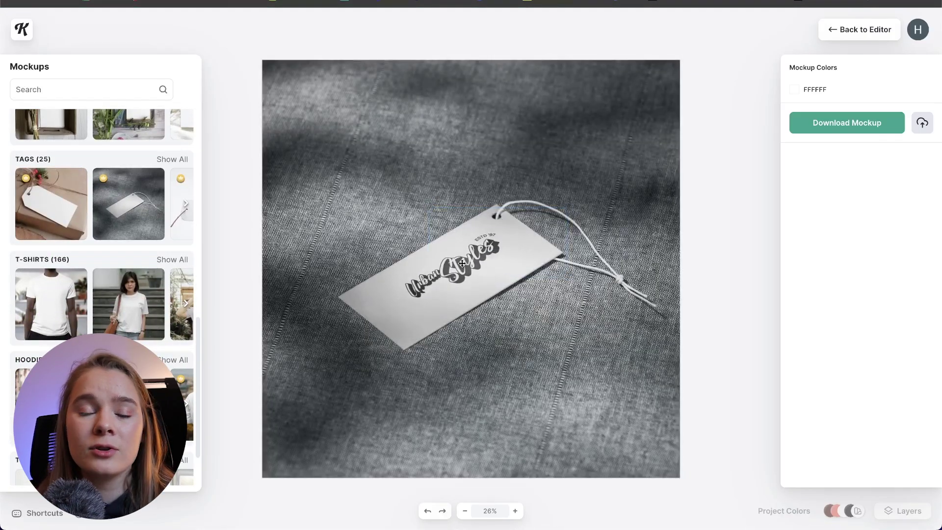
pyautogui.moveTo(469, 269); pyautogui.dragTo(472, 269)
# Browse the other tag mockups and download the mockup of the tag on dark fabric.
pyautogui.click(186, 204)
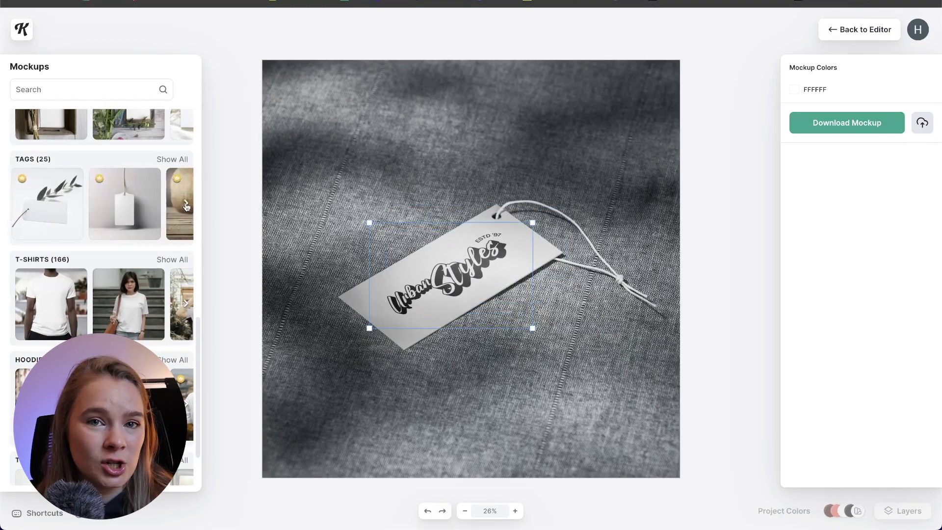
pyautogui.click(186, 204)
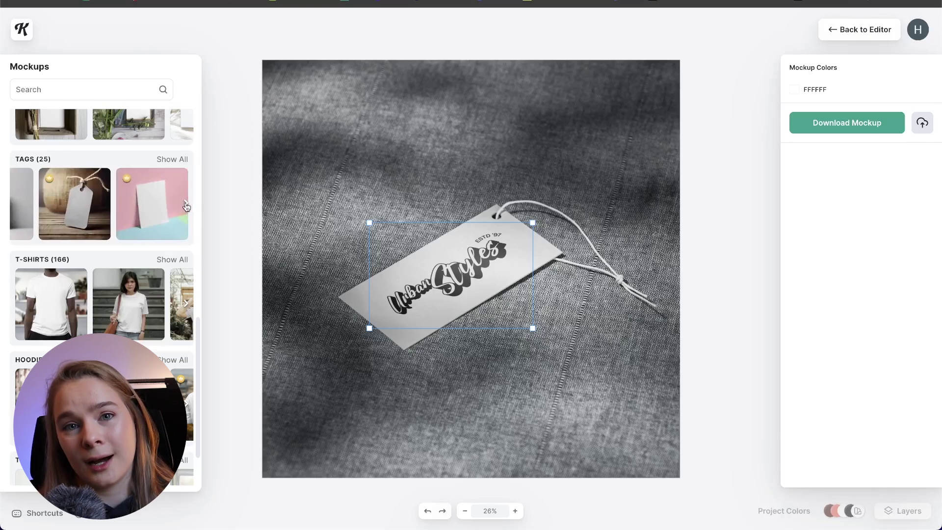
pyautogui.scroll(-3, 186, 206)
pyautogui.click(721, 319)
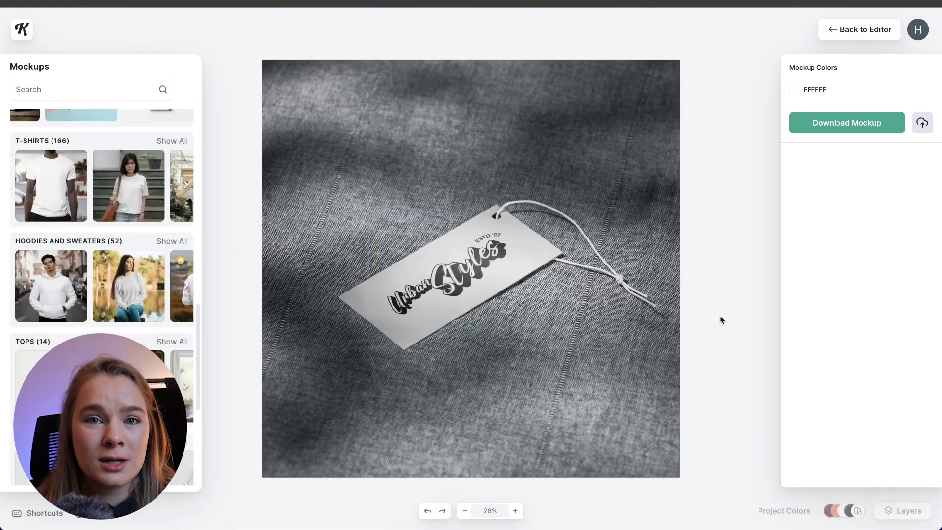
pyautogui.click(820, 126)
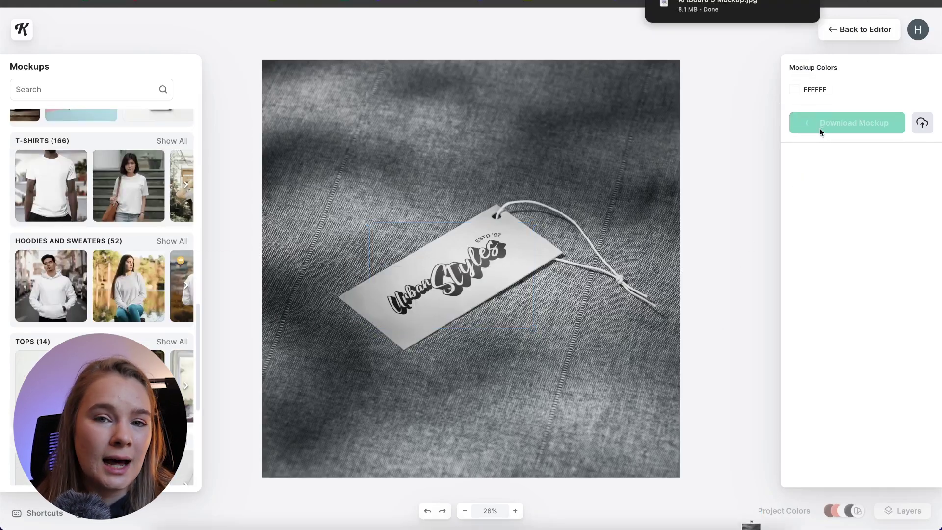
# Show the Urban Styles logo on the mockup of the man in a white hoodie and try different hoodie colours.
pyautogui.click(47, 301)
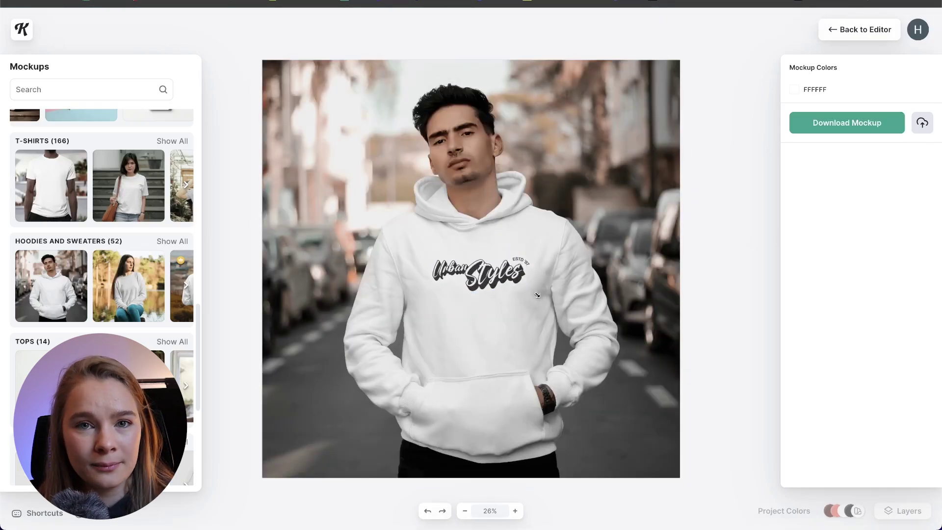
pyautogui.moveTo(682, 115); pyautogui.dragTo(654, 105)
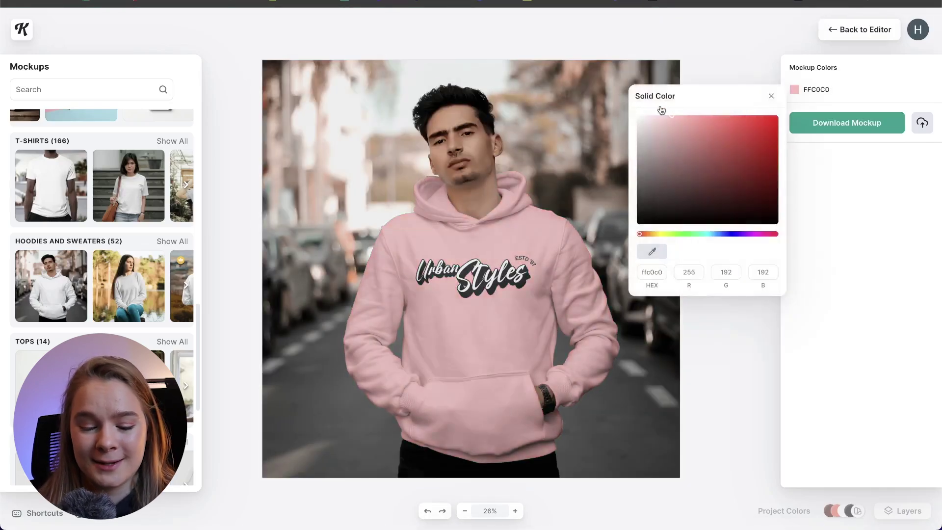
pyautogui.moveTo(672, 234); pyautogui.dragTo(733, 234)
pyautogui.click(672, 126)
pyautogui.moveTo(672, 126); pyautogui.dragTo(675, 130)
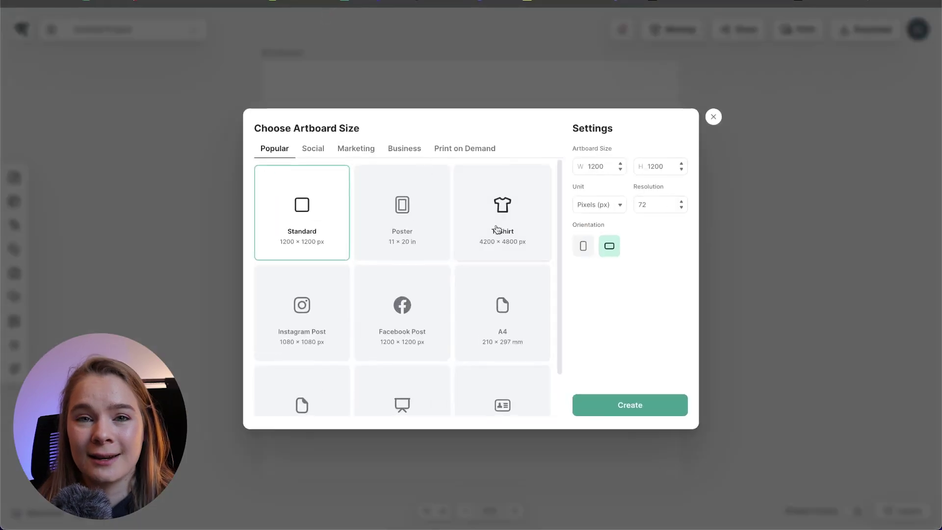
# Create a T-Shirt artboard of 4200 × 4800 px and load the Varsity T-Shirt template from the Bags templates.
pyautogui.click(497, 229)
pyautogui.click(630, 404)
pyautogui.scroll(-5, 116, 262)
pyautogui.scroll(-3, 117, 261)
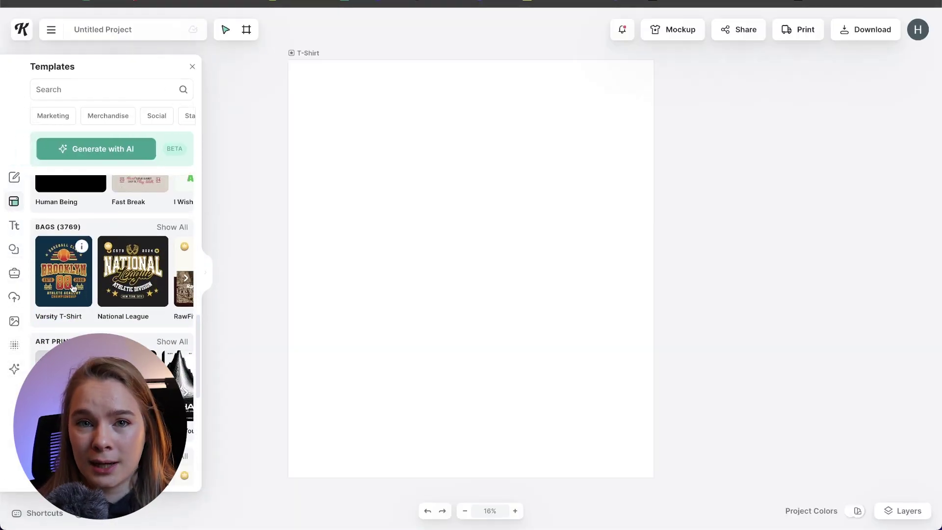
pyautogui.click(73, 267)
# Add the "Go Bright Or Go Home | Tote Bag" template and remove its artboard's background colour.
pyautogui.scroll(-5, 120, 272)
pyautogui.scroll(-10, 120, 273)
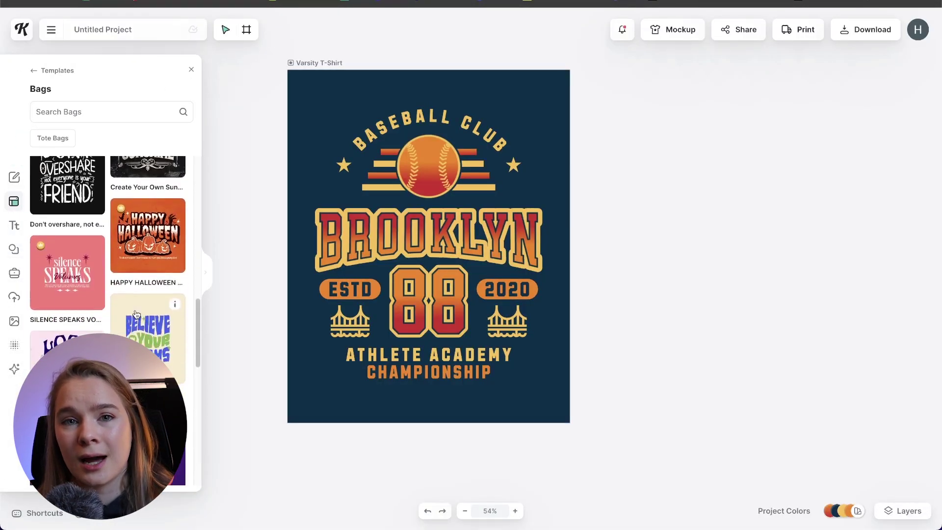
pyautogui.scroll(-3, 119, 273)
pyautogui.click(70, 237)
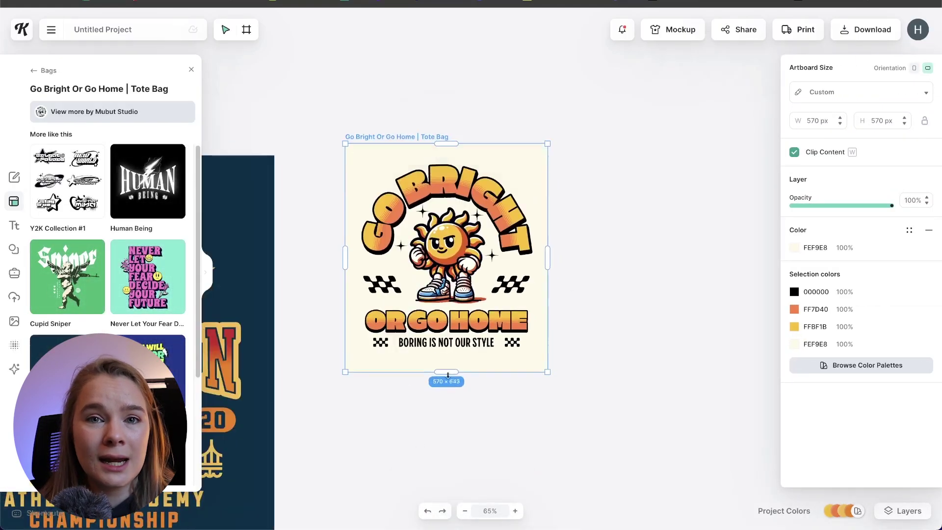
pyautogui.click(930, 230)
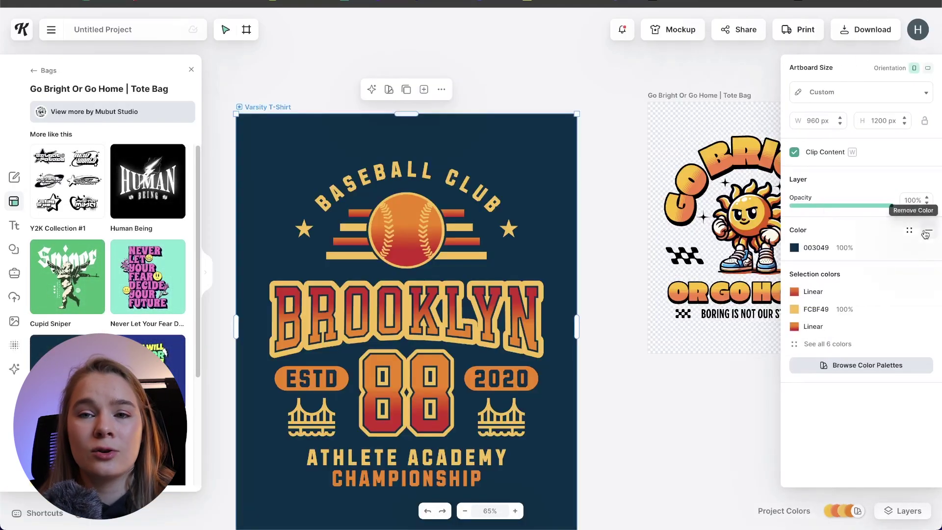
# Remove the Varsity T-Shirt artboard's background colour and show its Brooklyn design on a black flat T-shirt mockup.
pyautogui.click(927, 230)
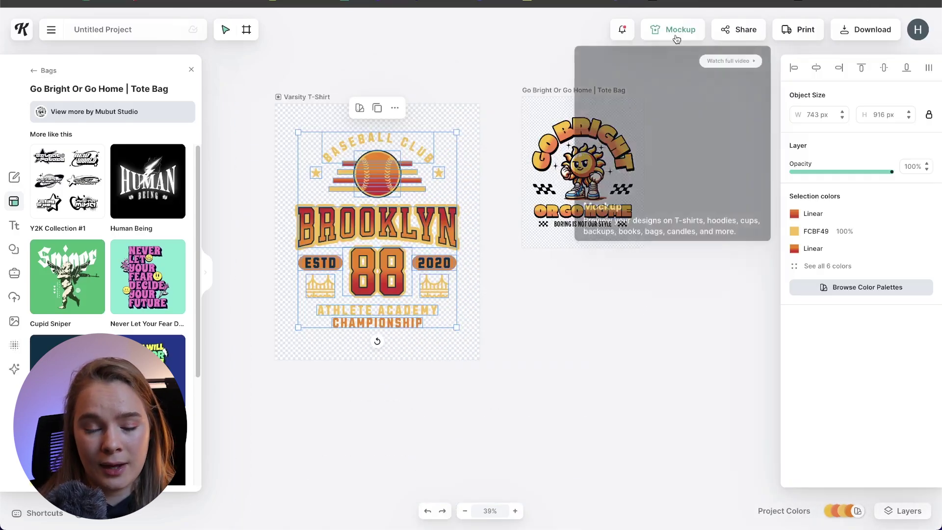
pyautogui.click(676, 37)
pyautogui.click(259, 212)
pyautogui.click(626, 427)
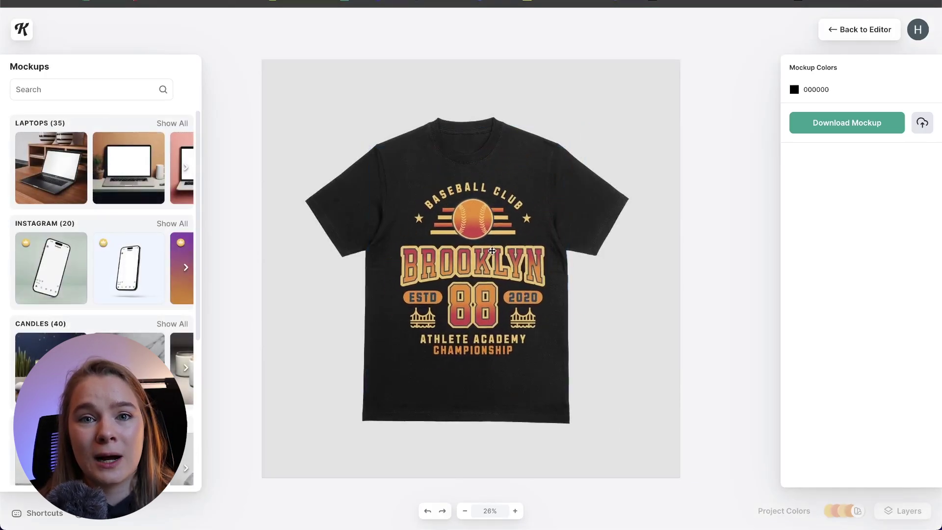
# Browse all T-shirt mockups and show the Brooklyn design on the man leaning against the newspaper-covered wall.
pyautogui.scroll(-8, 131, 217)
pyautogui.scroll(-1, 131, 217)
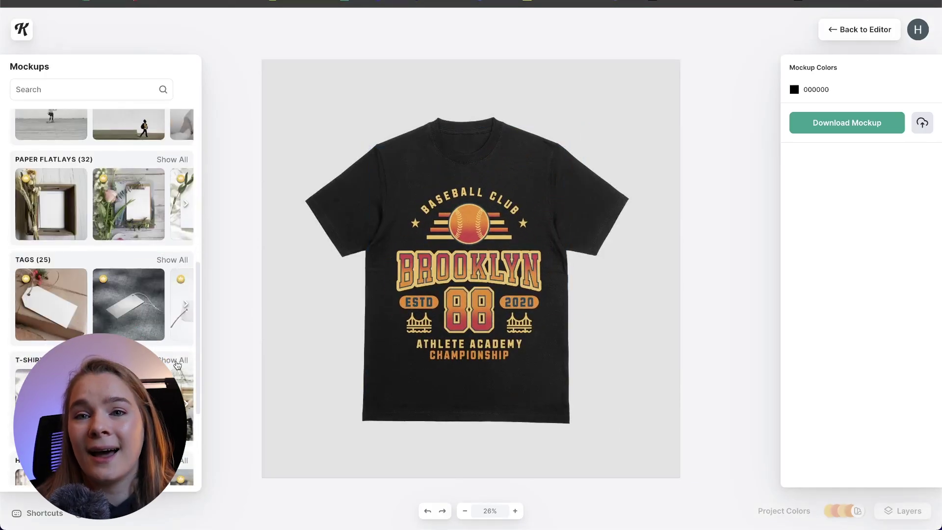
pyautogui.click(174, 357)
pyautogui.scroll(-5, 142, 294)
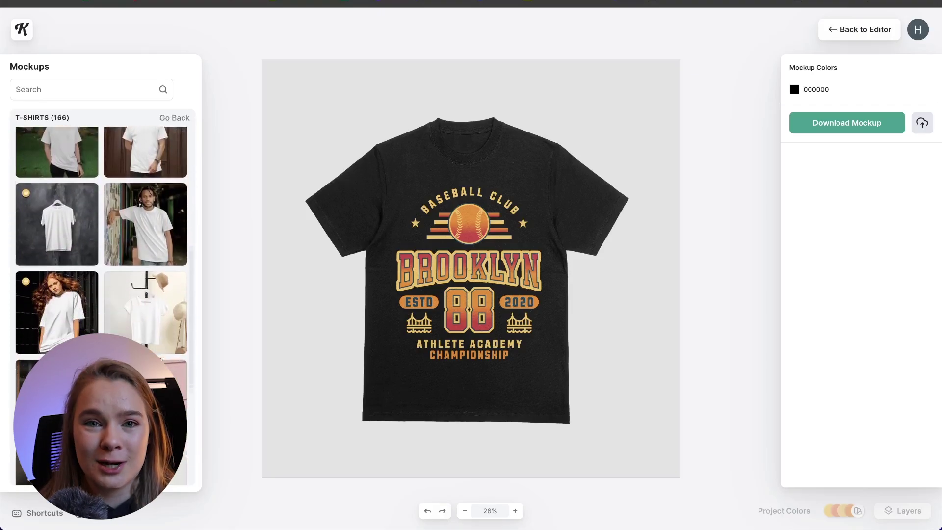
pyautogui.click(145, 244)
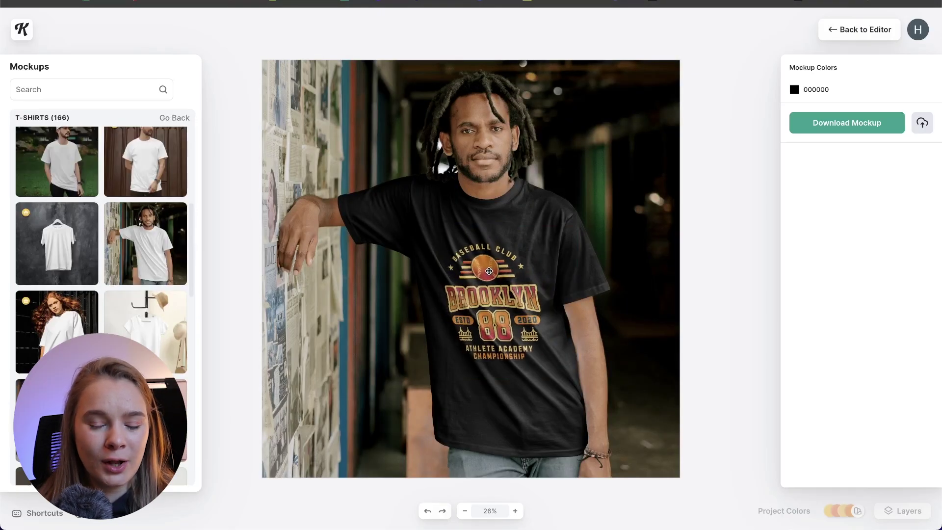
# Show the Brooklyn design on the T-shirt mockup of the blond man, then reposition and enlarge it on his chest.
pyautogui.scroll(-5, 150, 324)
pyautogui.scroll(-3, 156, 342)
pyautogui.click(57, 341)
pyautogui.moveTo(520, 309); pyautogui.dragTo(479, 205)
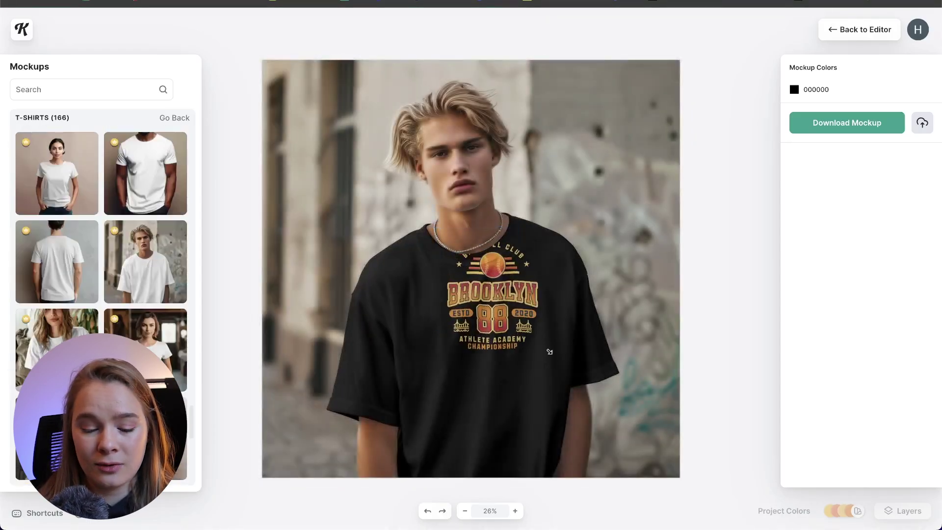
pyautogui.moveTo(495, 302); pyautogui.dragTo(485, 365)
pyautogui.moveTo(538, 294); pyautogui.dragTo(580, 248)
pyautogui.moveTo(496, 339); pyautogui.dragTo(482, 366)
# Try different T-shirt colours on the mockup of the blond man.
pyautogui.click(794, 89)
pyautogui.click(731, 234)
pyautogui.moveTo(750, 169); pyautogui.dragTo(731, 204)
pyautogui.click(302, 224)
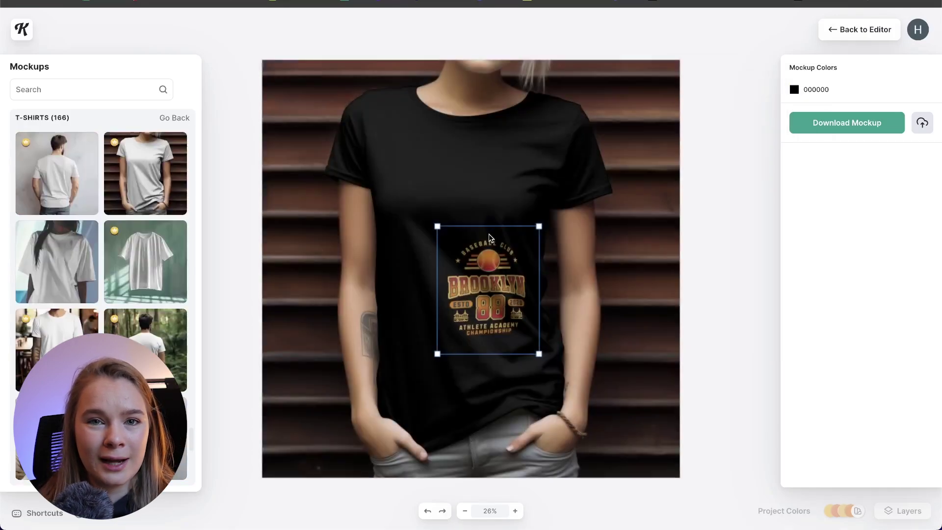
# Enlarge and centre the Brooklyn design on the woman's T-shirt mockup by the wooden slats and try another shirt colour.
pyautogui.moveTo(538, 225); pyautogui.dragTo(597, 83)
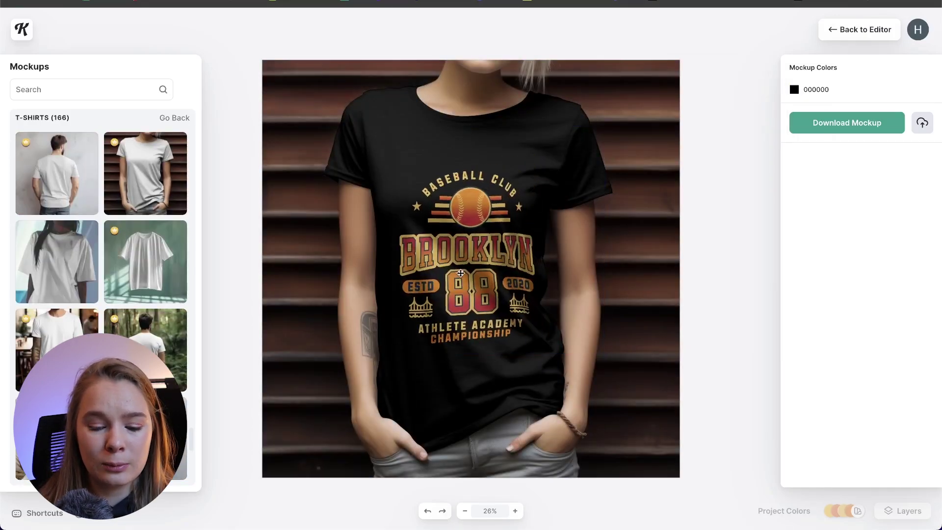
pyautogui.moveTo(456, 186); pyautogui.dragTo(452, 270)
pyautogui.click(794, 90)
pyautogui.moveTo(737, 196); pyautogui.dragTo(772, 144)
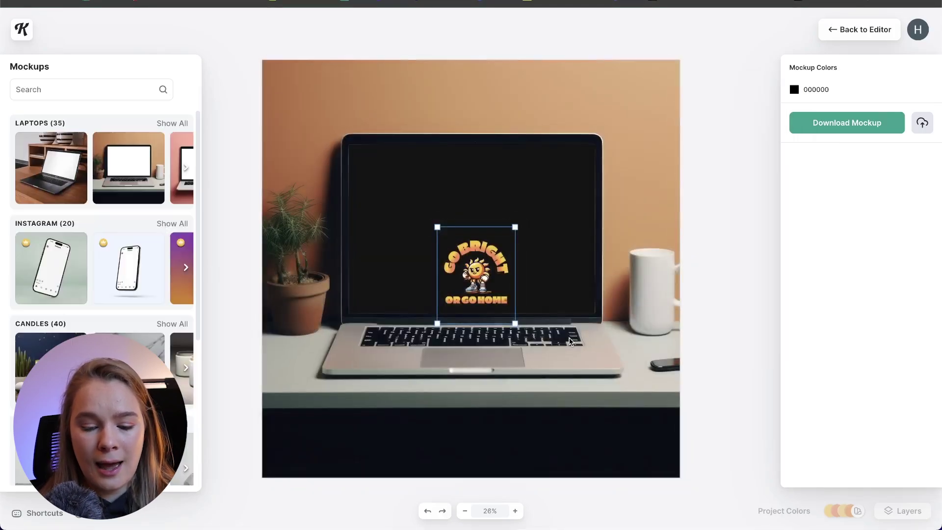
# Fit the Go Bright Or Go Home design to the laptop mockup's screen and give the screen a pale cream background.
pyautogui.moveTo(531, 176); pyautogui.dragTo(542, 162)
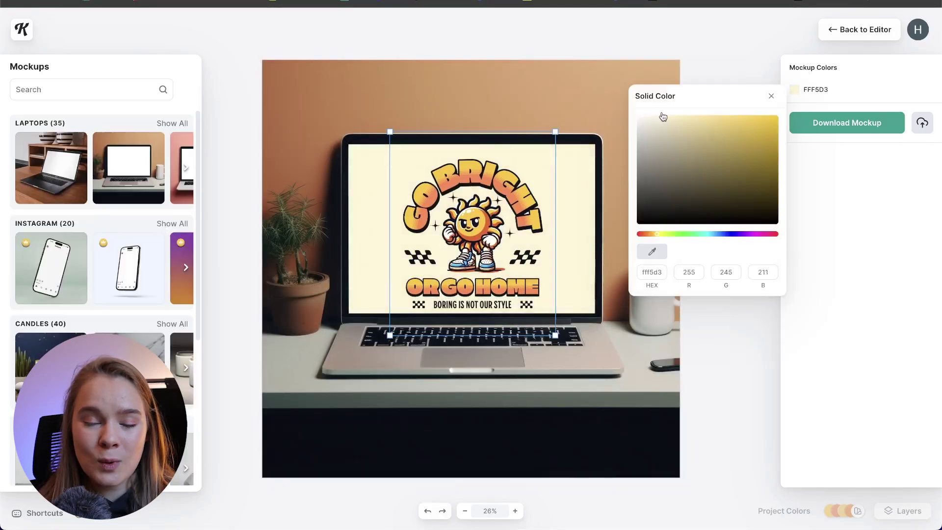
pyautogui.moveTo(662, 114); pyautogui.dragTo(665, 115)
pyautogui.moveTo(555, 131); pyautogui.dragTo(527, 162)
pyautogui.moveTo(500, 221); pyautogui.dragTo(506, 207)
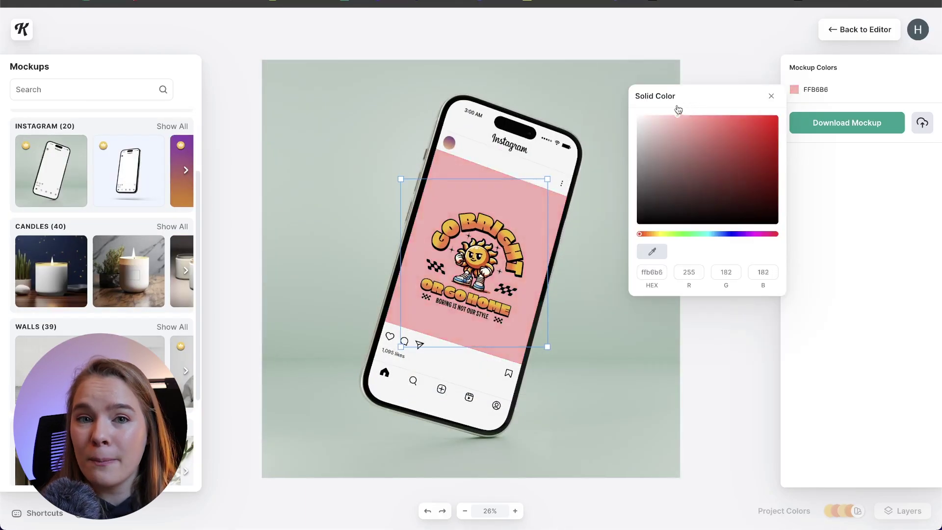
# Try different background colours behind the Go Bright Or Go Home design on the Instagram phone and wall mockups.
pyautogui.moveTo(679, 105); pyautogui.dragTo(669, 132)
pyautogui.click(651, 229)
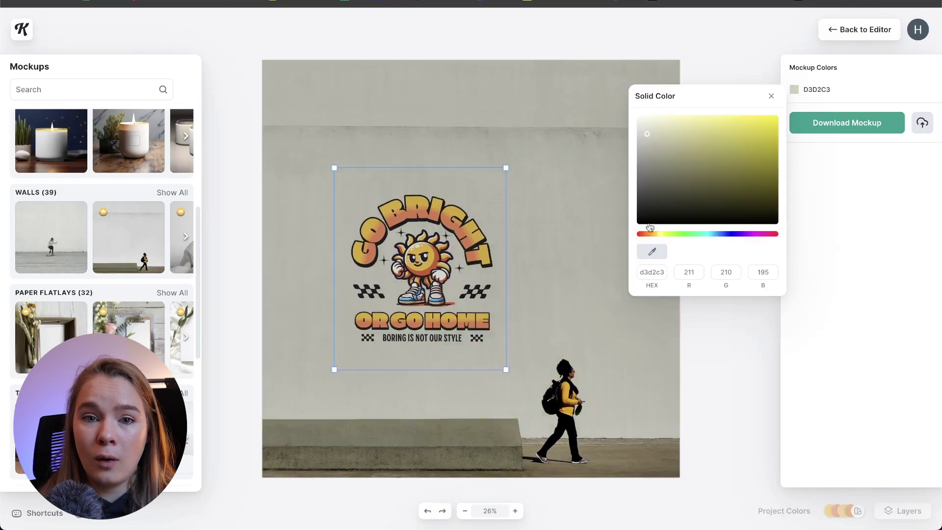
pyautogui.moveTo(649, 138); pyautogui.dragTo(659, 117)
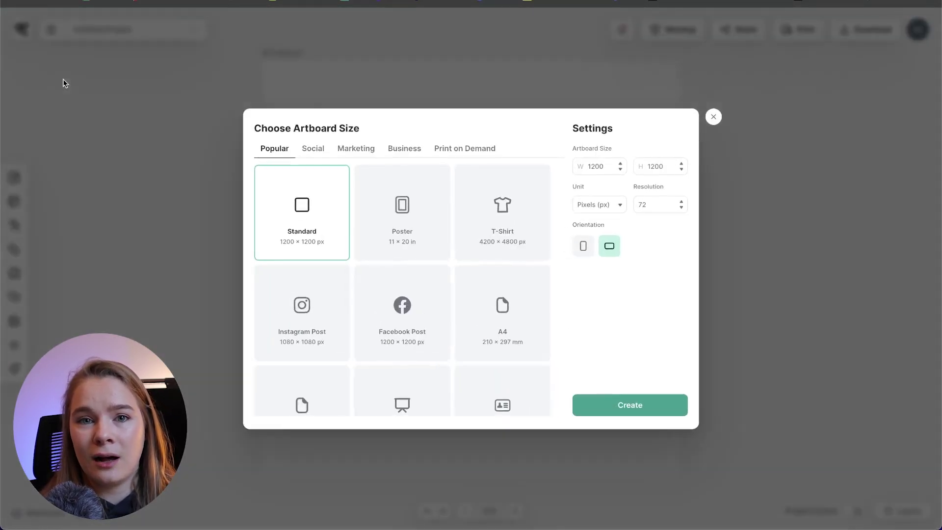
# Create a Poster artboard of 11 × 20 in and look through the templates.
pyautogui.click(405, 235)
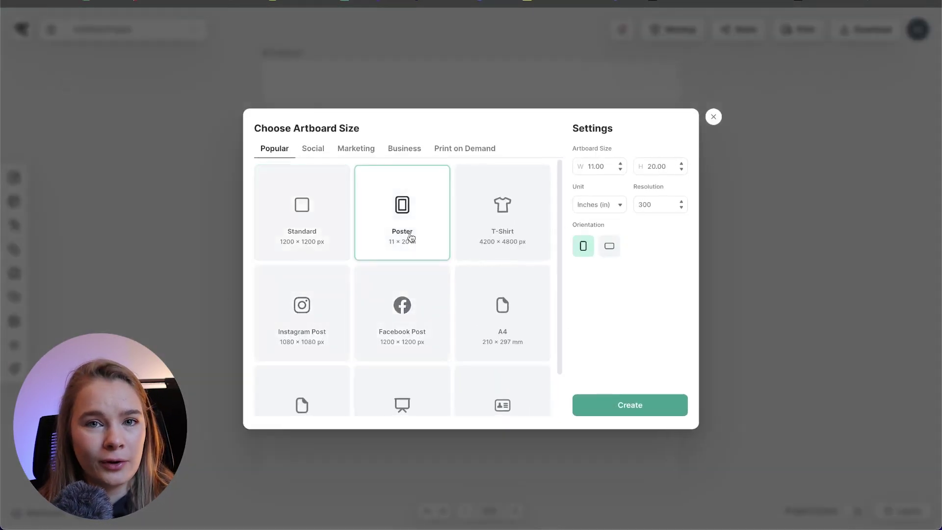
pyautogui.click(610, 405)
pyautogui.scroll(-3, 91, 276)
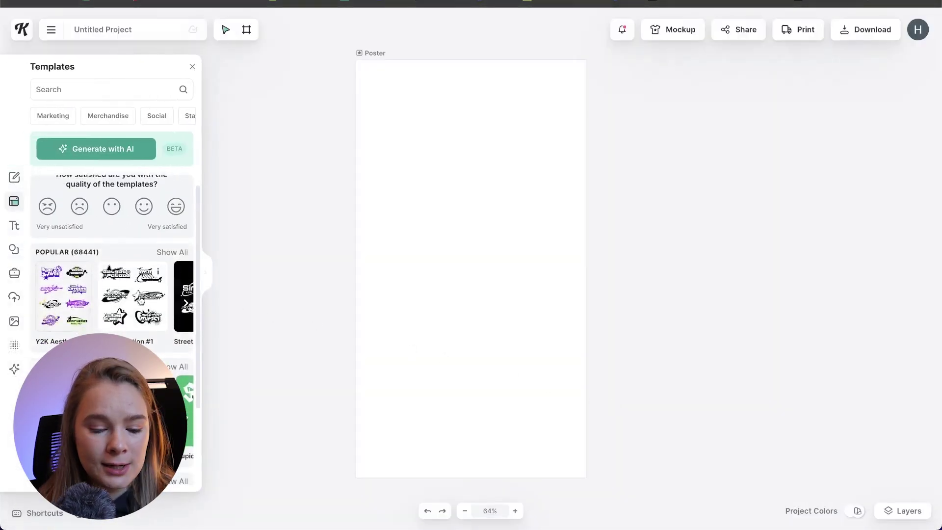
# Look through the AI Image Generator's clipart styles and generate an image of a raindrop popping in a blue vector style.
pyautogui.click(13, 368)
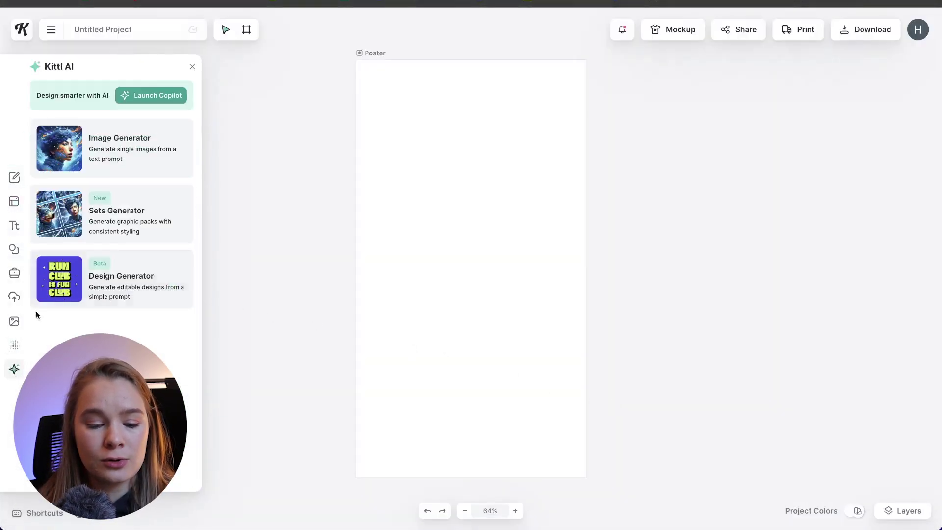
pyautogui.click(123, 162)
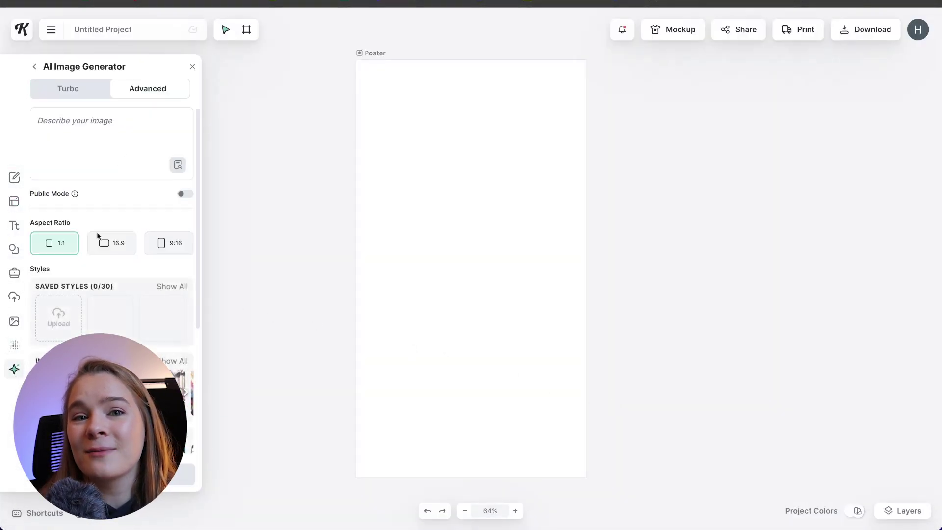
pyautogui.scroll(-4, 99, 226)
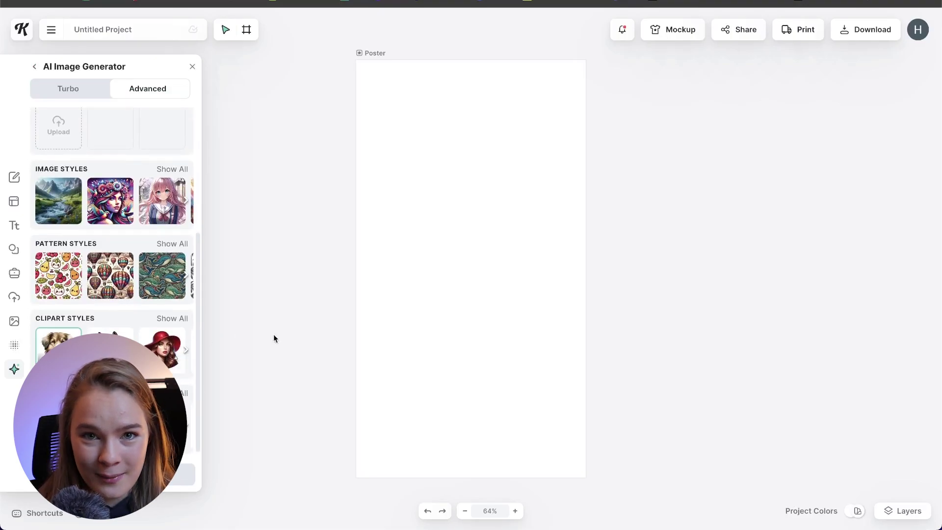
pyautogui.click(172, 318)
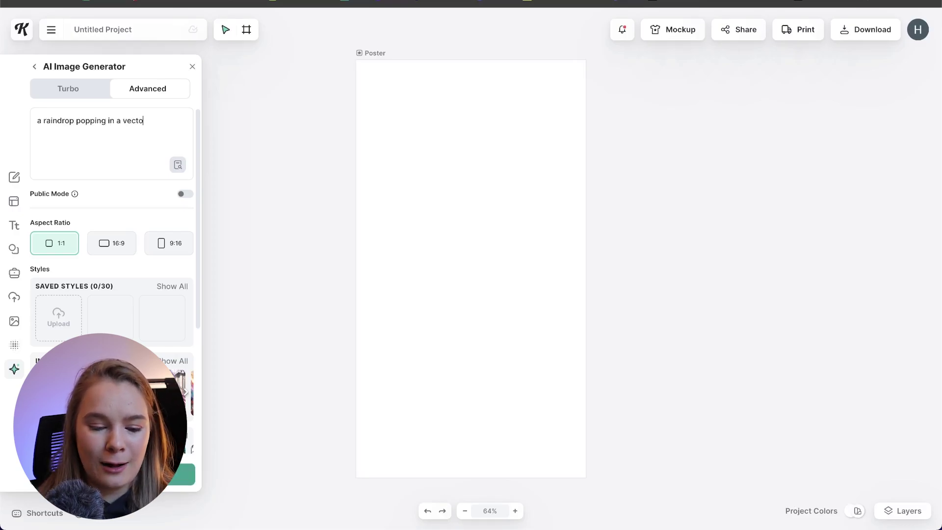
pyautogui.write('blue')
pyautogui.press('Return')
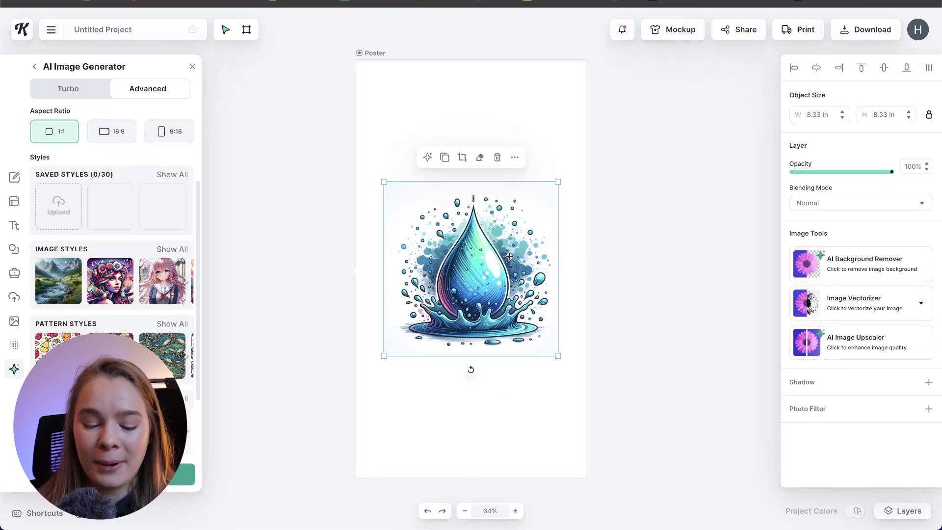
# Remove the raindrop image's background with the AI Background Remover, then enter and leave its eraser mode.
pyautogui.click(882, 272)
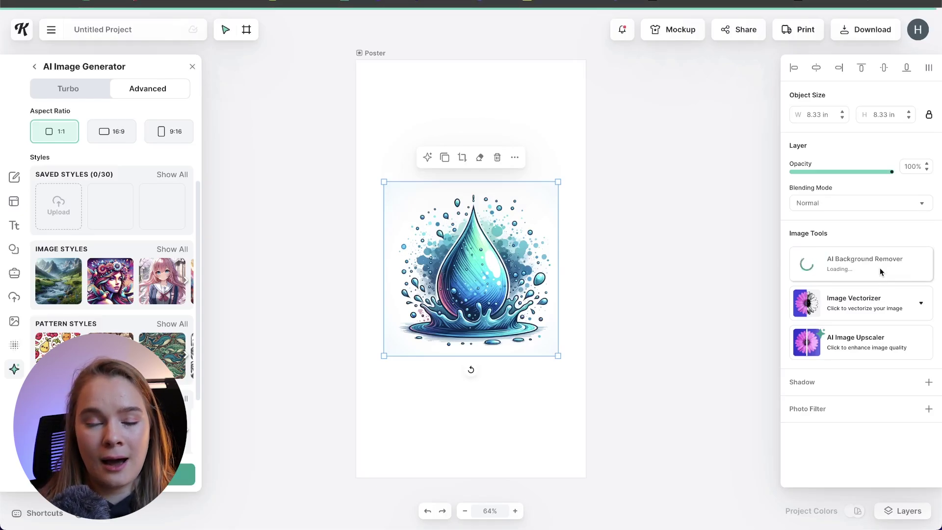
pyautogui.click(500, 406)
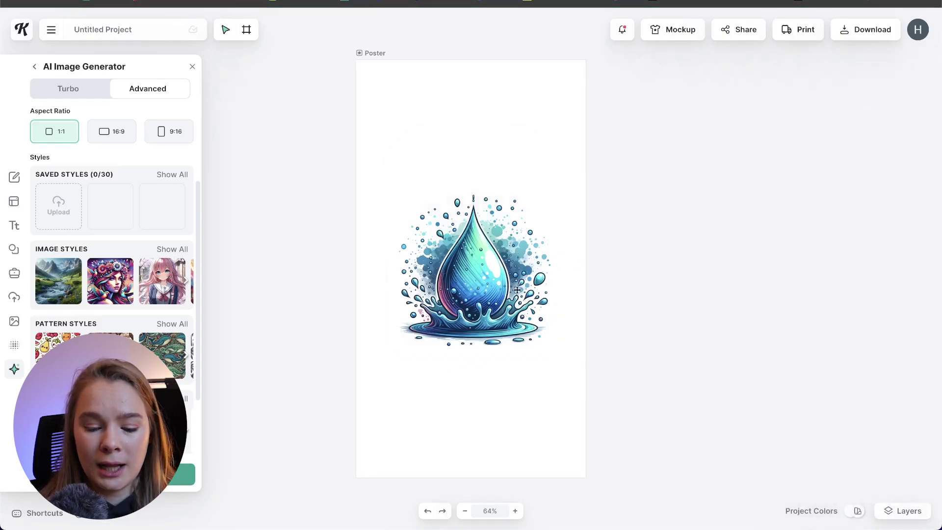
pyautogui.click(519, 282)
pyautogui.click(480, 157)
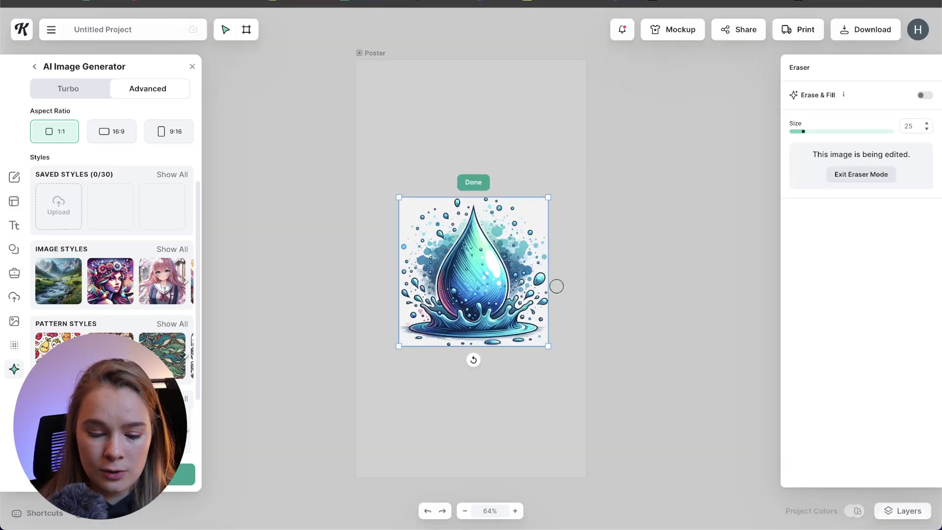
pyautogui.click(473, 183)
# Show the raindrop artwork on Flyer mockups, including the folded flyer on teal and the curved flyer on dark grey.
pyautogui.click(693, 36)
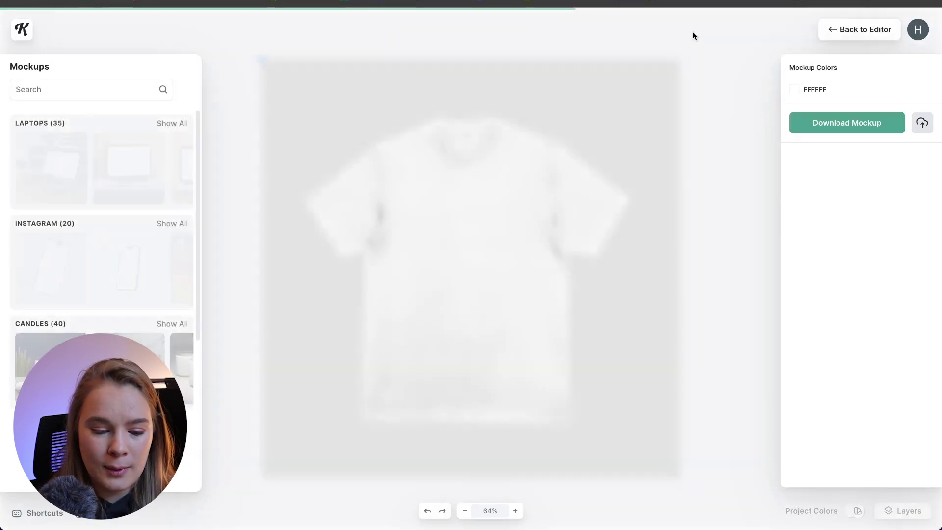
pyautogui.scroll(-5, 178, 306)
pyautogui.click(177, 289)
pyautogui.scroll(-15, 141, 308)
pyautogui.click(145, 264)
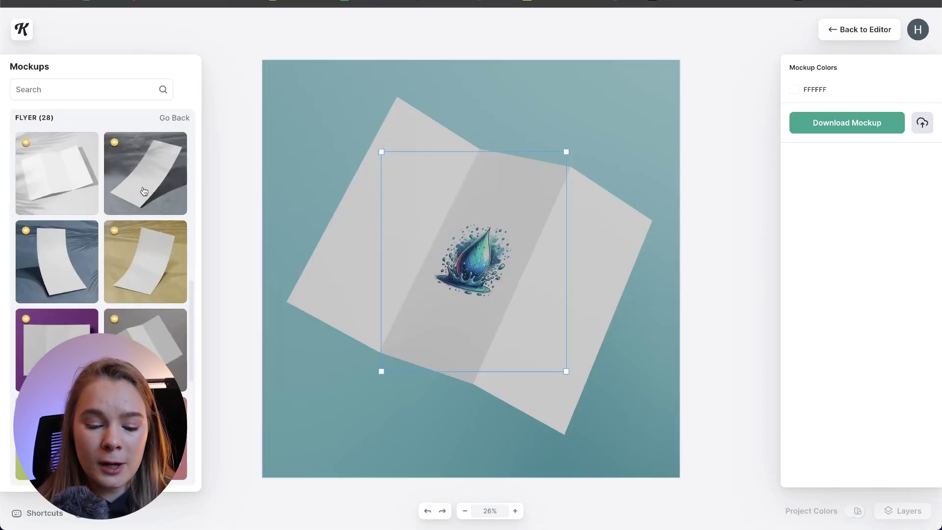
pyautogui.click(144, 191)
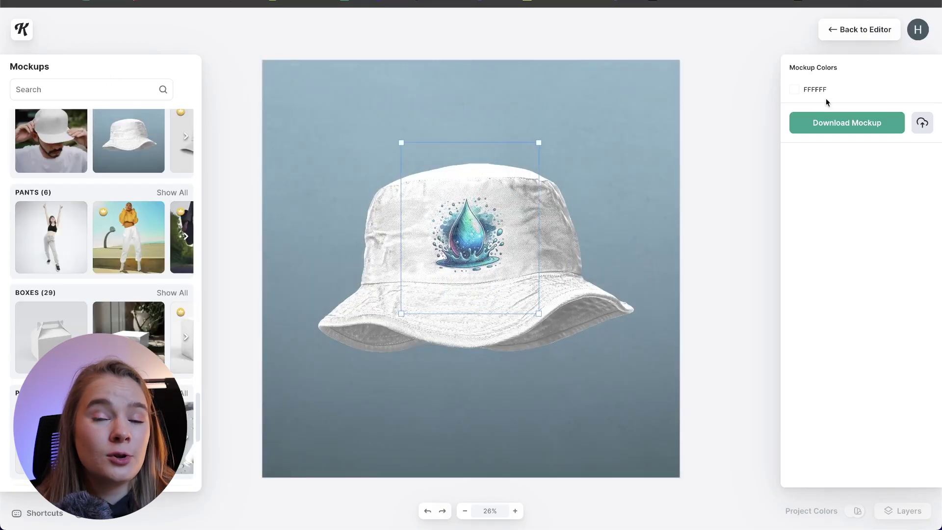
# Set the bucket hat mockup's colour to the dark blue-grey 3B3E4B.
pyautogui.click(794, 89)
pyautogui.moveTo(663, 139); pyautogui.dragTo(658, 187)
pyautogui.click(725, 233)
pyautogui.moveTo(687, 147); pyautogui.dragTo(667, 192)
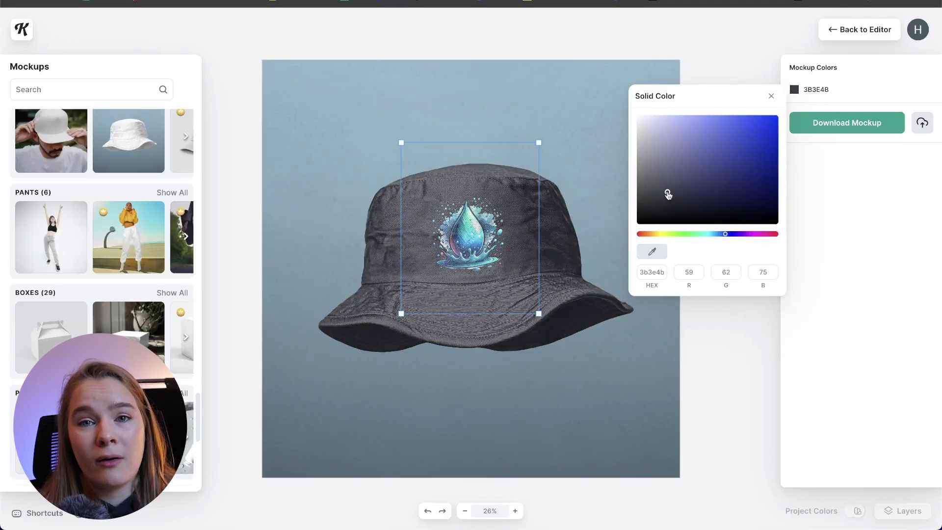
pyautogui.click(771, 96)
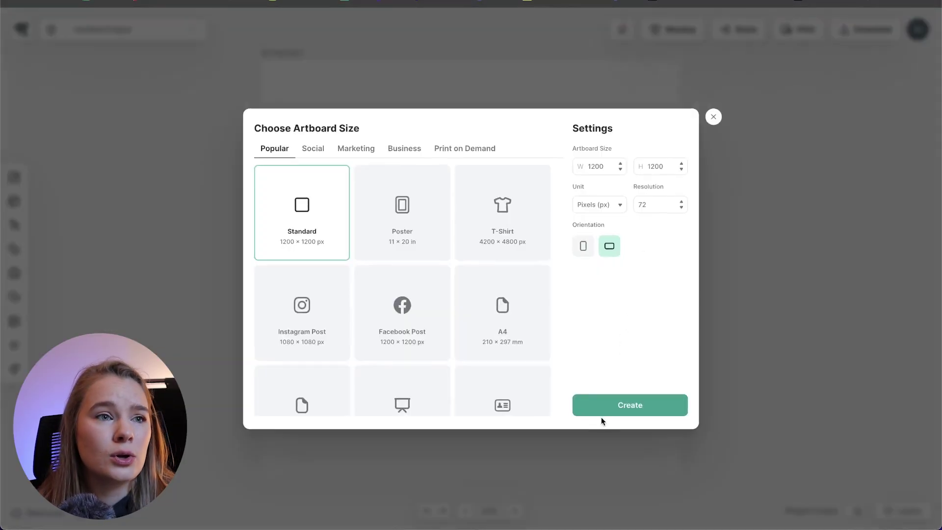
# Create a Standard 1200 × 1200 px artboard, shrink the smiley image to about 349 × 333 px and centre it.
pyautogui.click(601, 415)
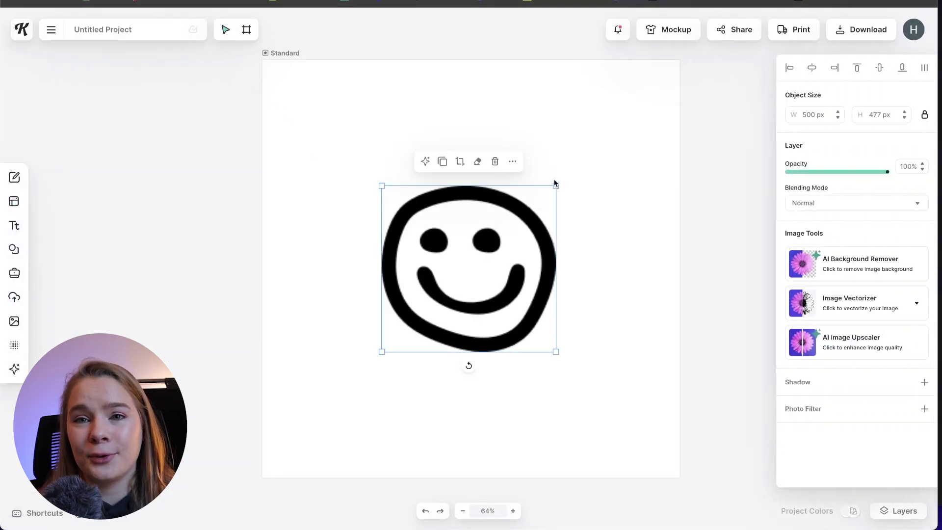
pyautogui.moveTo(555, 184); pyautogui.dragTo(500, 212)
pyautogui.moveTo(477, 277); pyautogui.dragTo(502, 256)
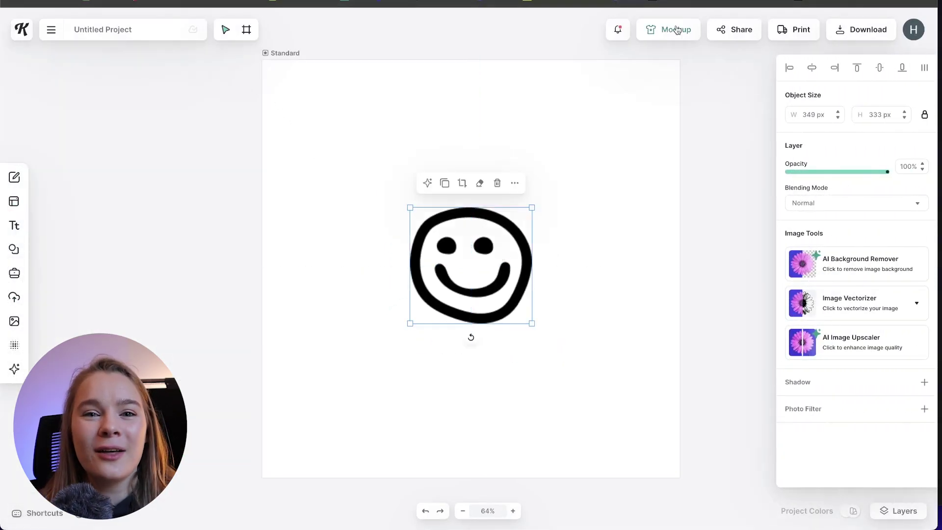
# Show the smiley on the candle and hoodie tag mockups and set the tag's colour to lilac EFE0FF.
pyautogui.click(676, 29)
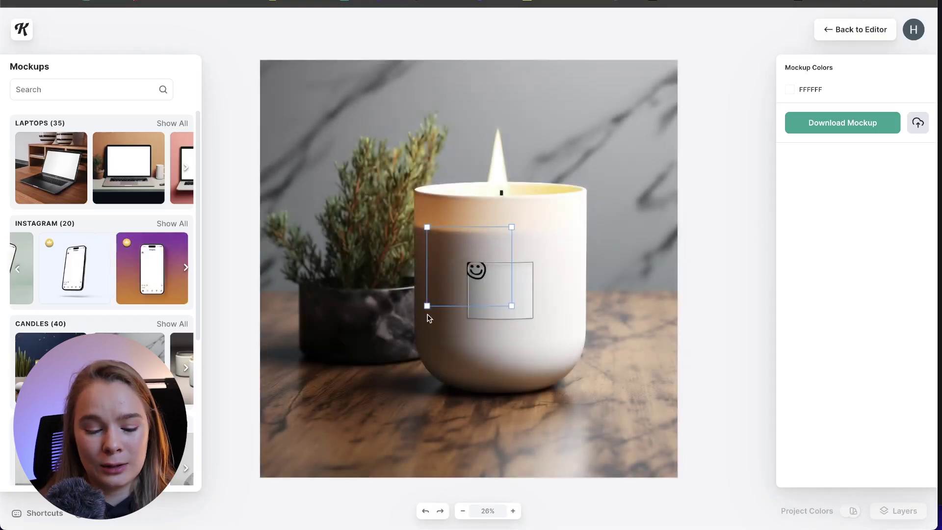
pyautogui.scroll(-10, 101, 245)
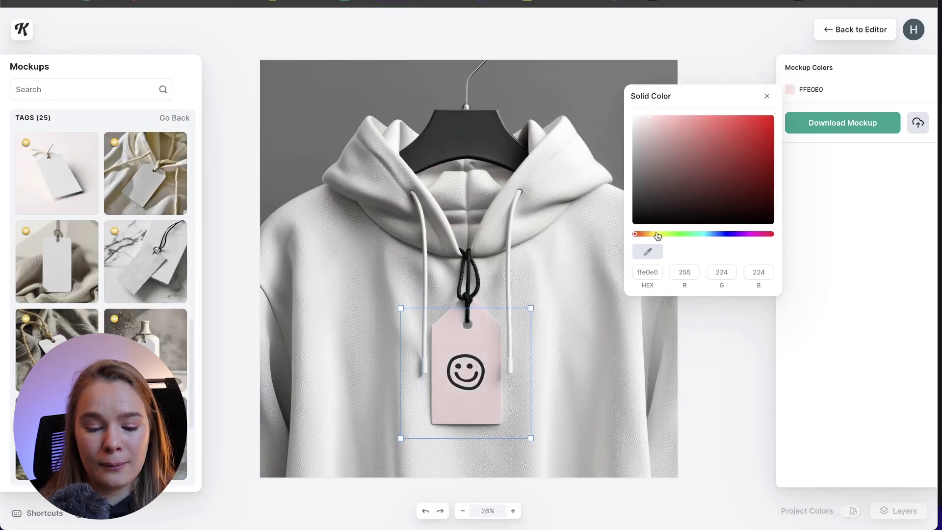
pyautogui.moveTo(658, 234); pyautogui.dragTo(738, 237)
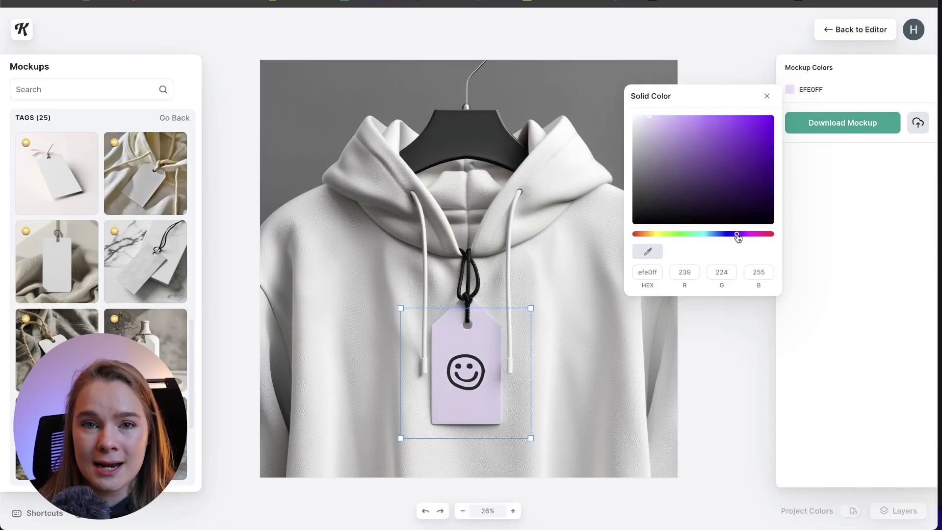
# Show the smiley on the white pillow mockup on the grey sofa and return to the editor.
pyautogui.click(670, 79)
pyautogui.click(798, 114)
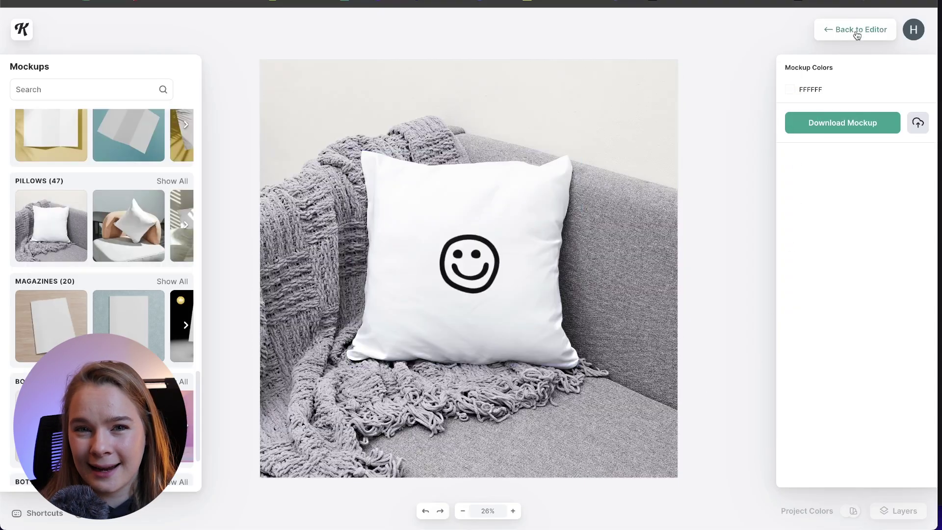
pyautogui.click(857, 31)
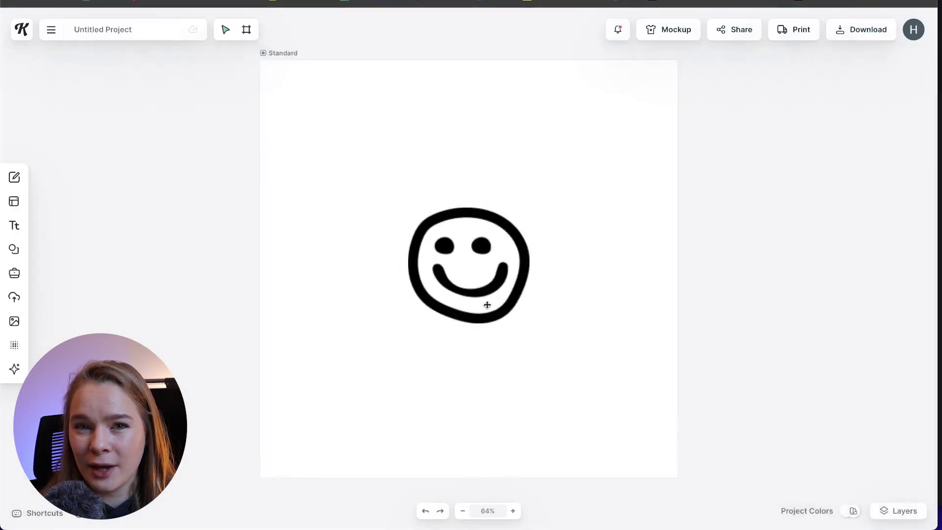
# Shrink the smiley and paste several copies of it, scattering them across the white Standard artboard.
pyautogui.click(491, 314)
pyautogui.moveTo(528, 204); pyautogui.dragTo(460, 269)
pyautogui.moveTo(320, 123); pyautogui.dragTo(313, 117)
pyautogui.hotkey('ctrl', 'v')
pyautogui.moveTo(313, 117); pyautogui.dragTo(393, 177)
pyautogui.hotkey('ctrl', 'v')
pyautogui.moveTo(465, 147); pyautogui.dragTo(554, 214)
pyautogui.hotkey('ctrl', 'v')
pyautogui.moveTo(471, 222); pyautogui.dragTo(460, 347)
pyautogui.hotkey('ctrl', 'v')
pyautogui.moveTo(397, 161); pyautogui.dragTo(309, 359)
pyautogui.moveTo(560, 430); pyautogui.dragTo(567, 429)
pyautogui.hotkey('ctrl', 'v')
pyautogui.moveTo(573, 196); pyautogui.dragTo(648, 231)
# Nudge the smiley copies to even out the spacing of the pattern across the artboard.
pyautogui.moveTo(313, 109); pyautogui.dragTo(311, 112)
pyautogui.moveTo(469, 118); pyautogui.dragTo(469, 116)
pyautogui.moveTo(637, 120); pyautogui.dragTo(636, 118)
pyautogui.moveTo(382, 432); pyautogui.dragTo(382, 443)
pyautogui.moveTo(555, 423); pyautogui.dragTo(560, 420)
pyautogui.click(711, 220)
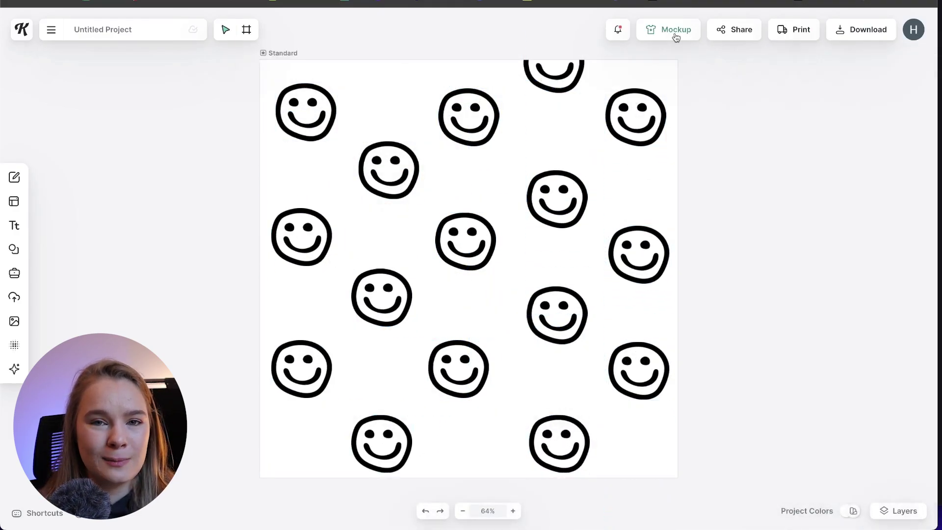
# Apply the smiley pattern to the pillow mockup, enlarge it to cover the whole pillow and set the colour to yellow FFDF6B.
pyautogui.click(676, 33)
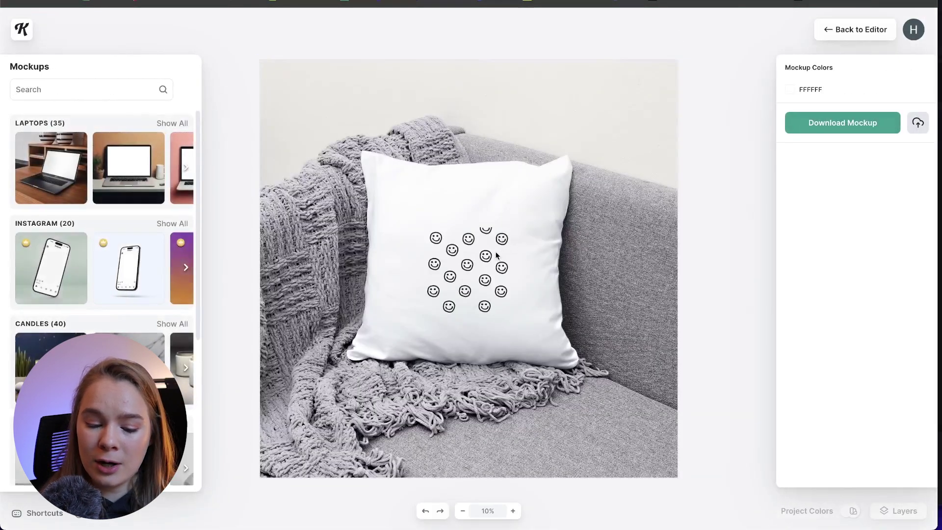
pyautogui.moveTo(511, 226); pyautogui.dragTo(634, 118)
pyautogui.moveTo(536, 174); pyautogui.dragTo(500, 260)
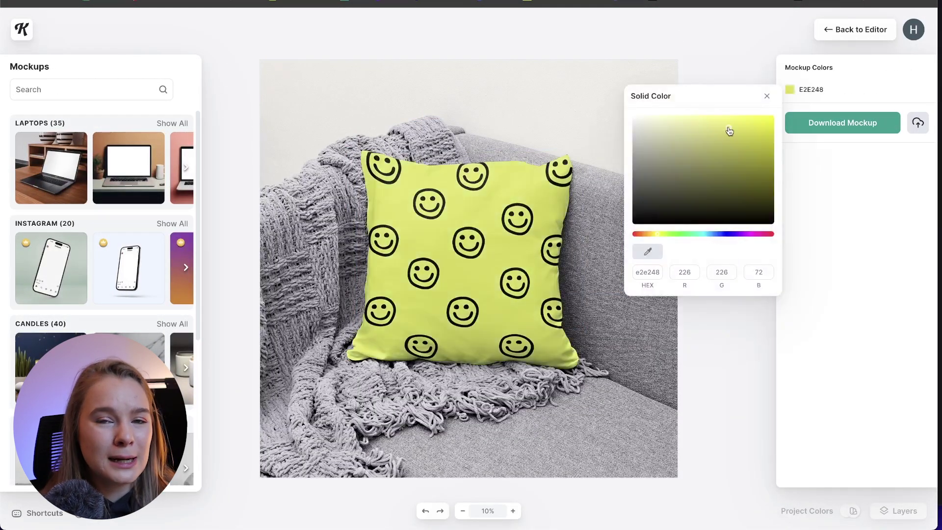
pyautogui.moveTo(660, 234); pyautogui.dragTo(652, 238)
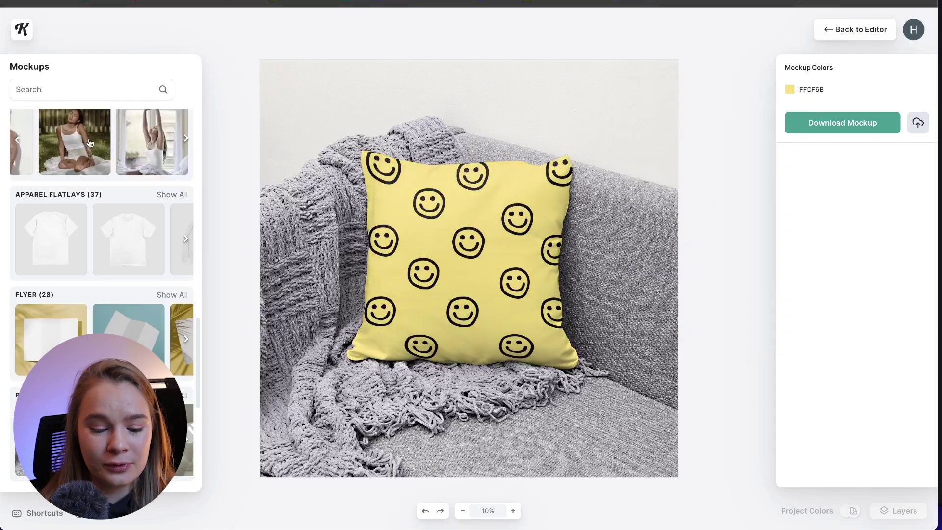
# Show the smiley pattern on the tank top mockup of the woman on the lawn, enlarge it and change the top's colour.
pyautogui.click(131, 155)
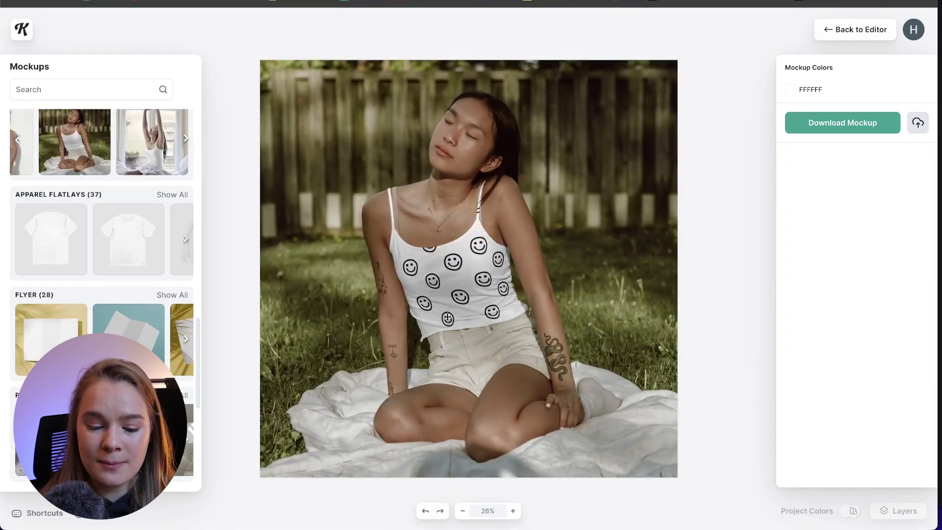
pyautogui.moveTo(484, 249); pyautogui.dragTo(421, 289)
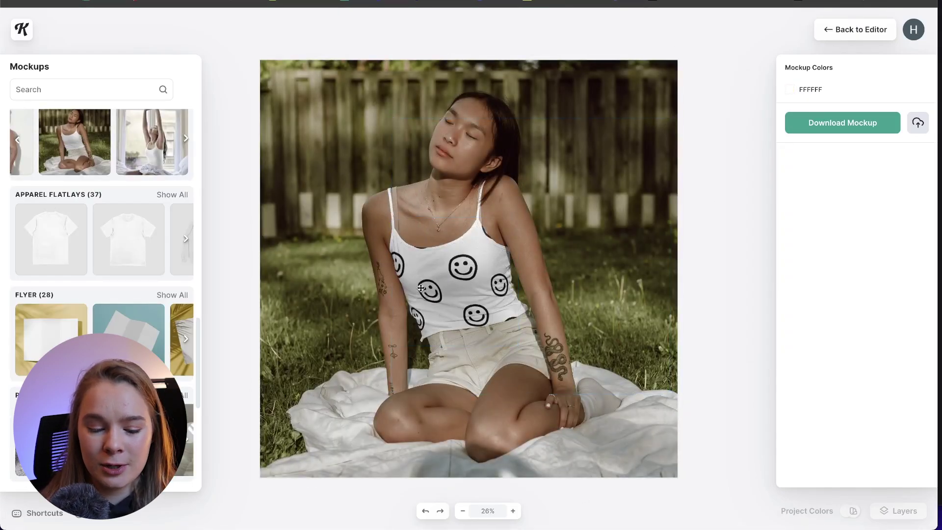
pyautogui.click(790, 90)
pyautogui.moveTo(645, 133); pyautogui.dragTo(654, 158)
pyautogui.click(507, 117)
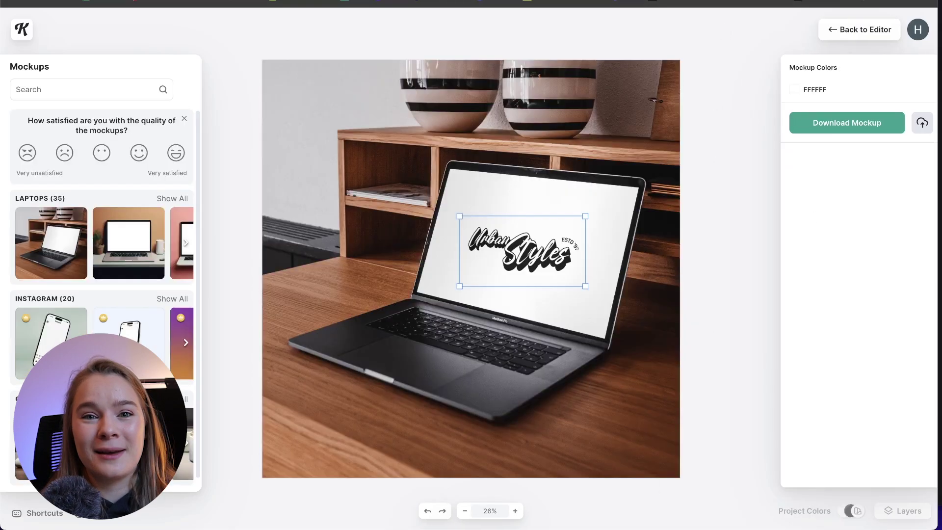
# Back in the clothing logo project, draw an artboard and fit it to the blue-haired portrait at 193.3 × 259.04 mm.
pyautogui.click(832, 32)
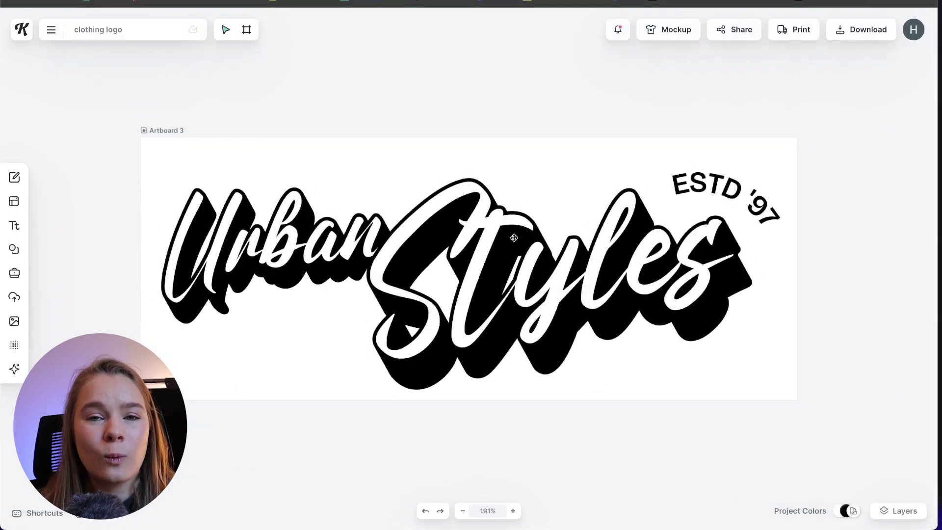
pyautogui.click(246, 29)
pyautogui.moveTo(194, 133); pyautogui.dragTo(452, 332)
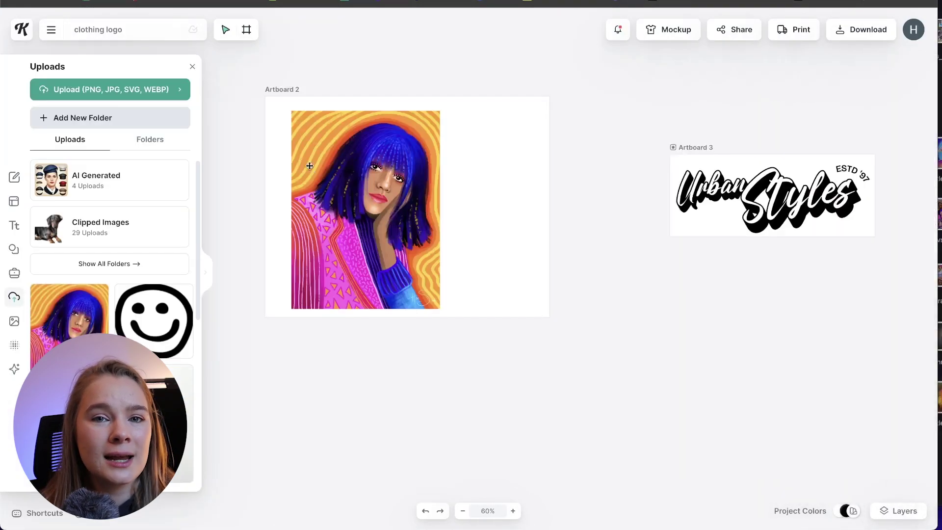
pyautogui.click(191, 67)
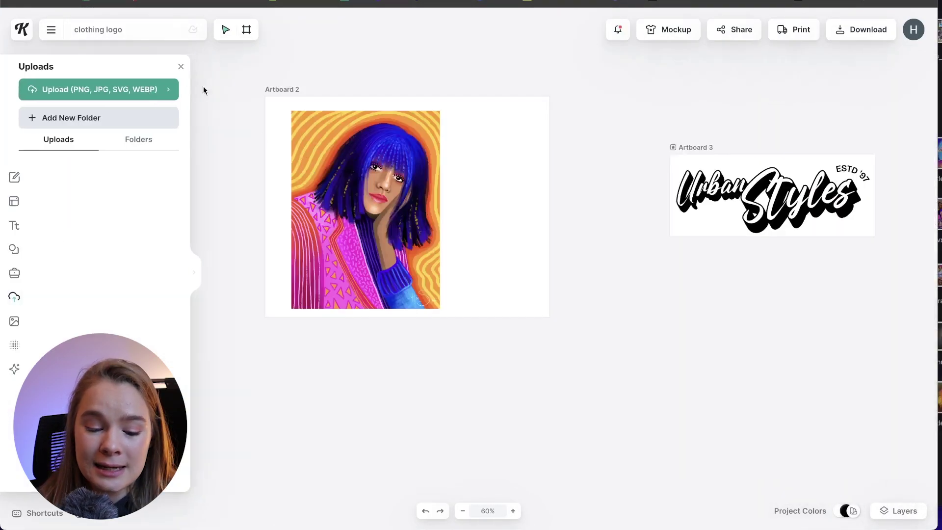
pyautogui.moveTo(544, 191); pyautogui.dragTo(515, 178)
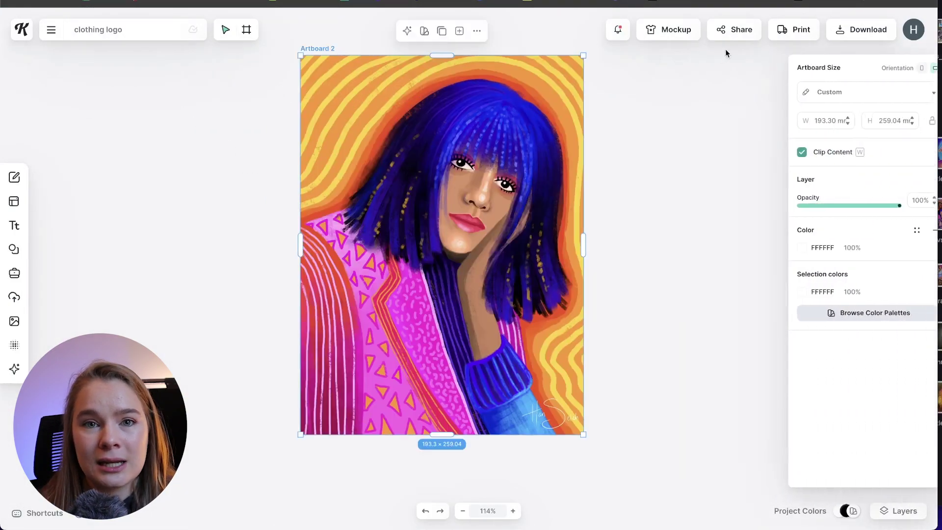
# Place the portrait on the laptop mockup on the wooden desk, enlarging and moving it to fill the screen.
pyautogui.click(677, 27)
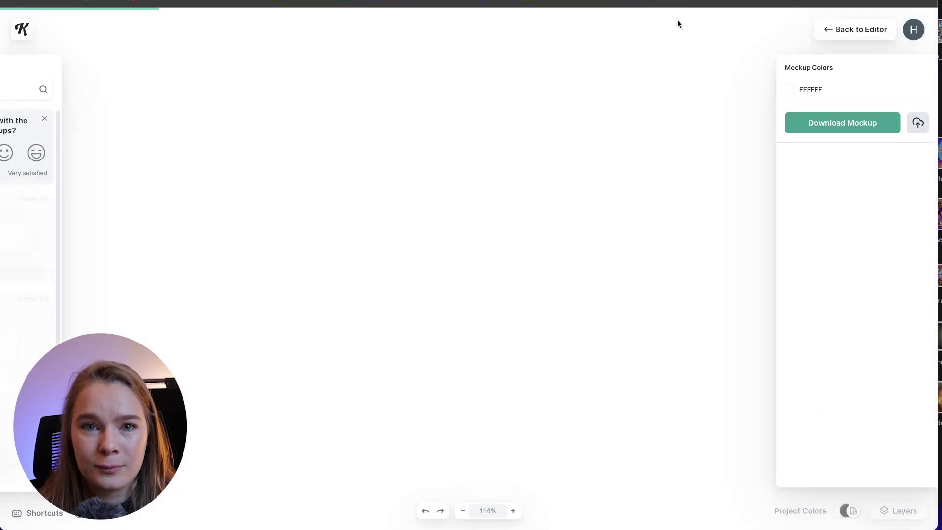
pyautogui.moveTo(521, 242); pyautogui.dragTo(731, 91)
pyautogui.moveTo(549, 221); pyautogui.dragTo(528, 315)
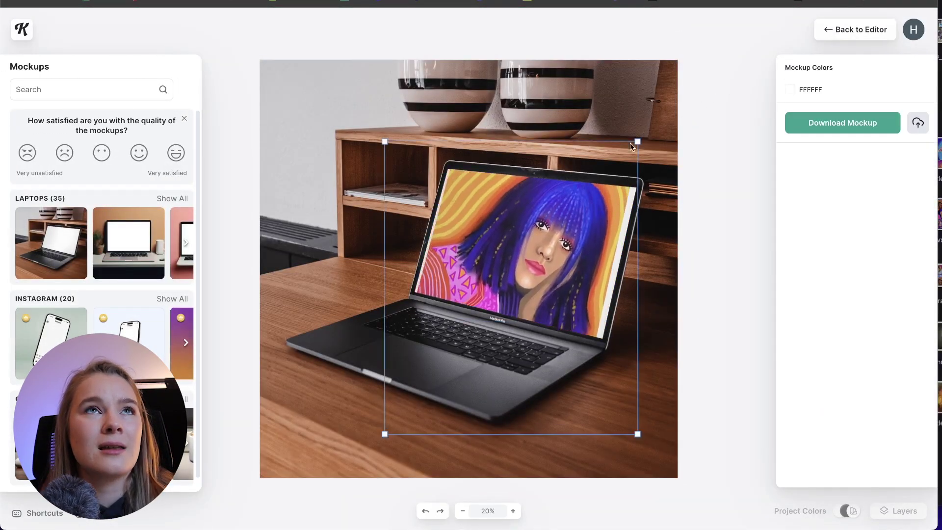
pyautogui.moveTo(638, 141); pyautogui.dragTo(662, 127)
pyautogui.moveTo(596, 222); pyautogui.dragTo(590, 239)
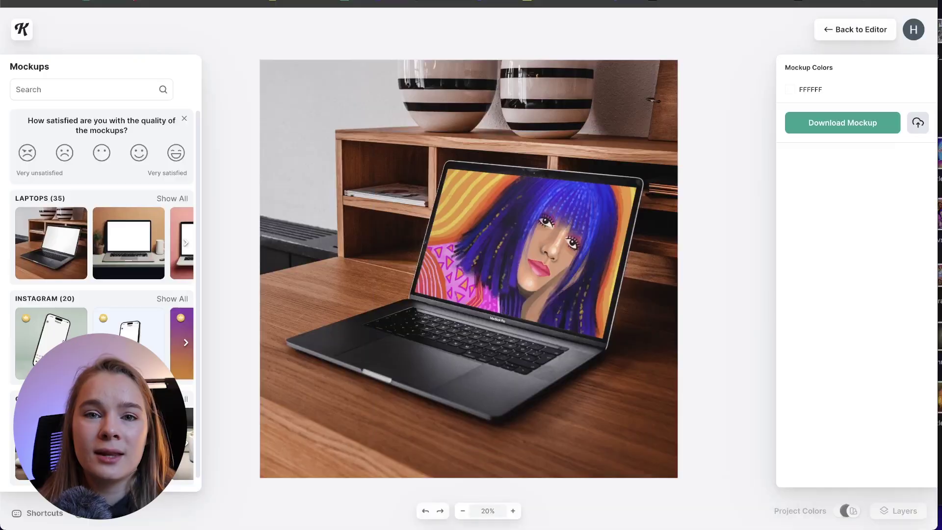
# Show the portrait on the Instagram phone mockup and centre it on the wall above the man on the bench, trying another wall colour.
pyautogui.click(51, 343)
pyautogui.moveTo(540, 225); pyautogui.dragTo(570, 145)
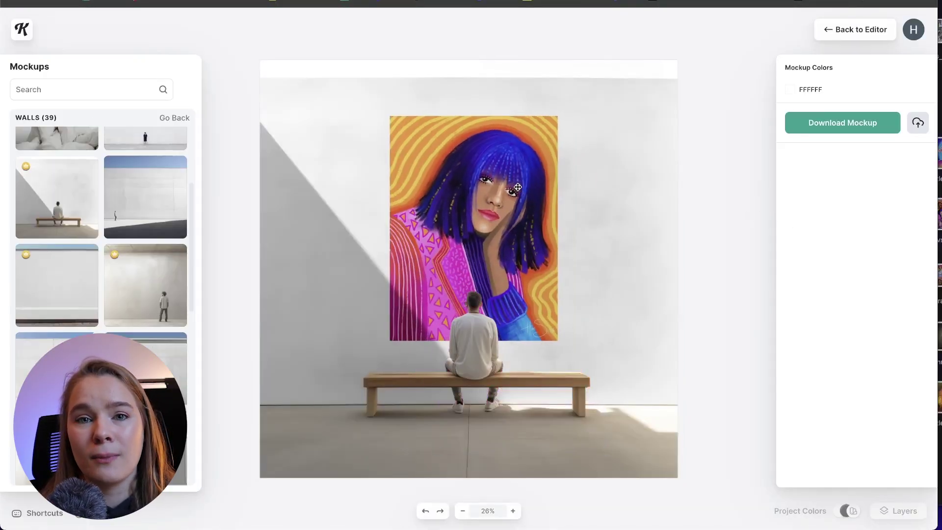
pyautogui.moveTo(518, 182); pyautogui.dragTo(516, 181)
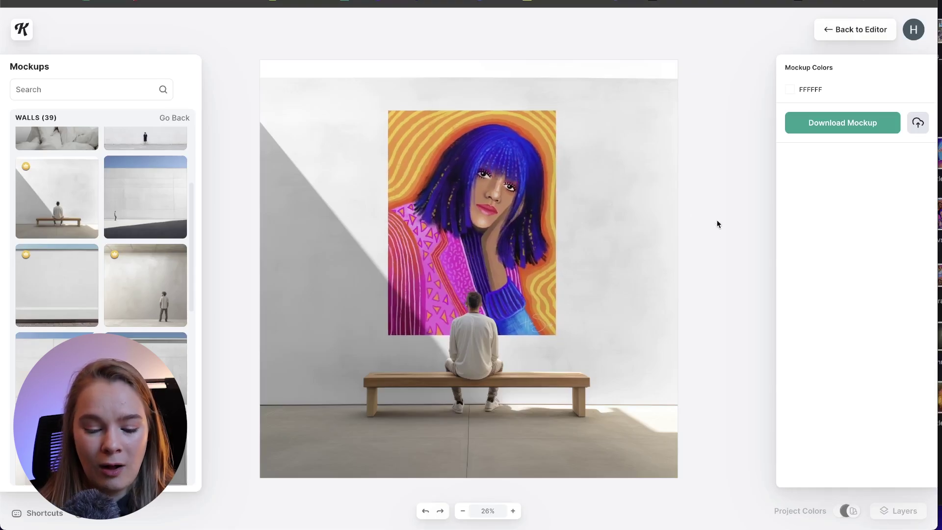
pyautogui.click(789, 89)
pyautogui.moveTo(636, 138)
pyautogui.mouseDown()
pyautogui.moveTo(634, 123)
pyautogui.moveTo(636, 135)
pyautogui.mouseUp()
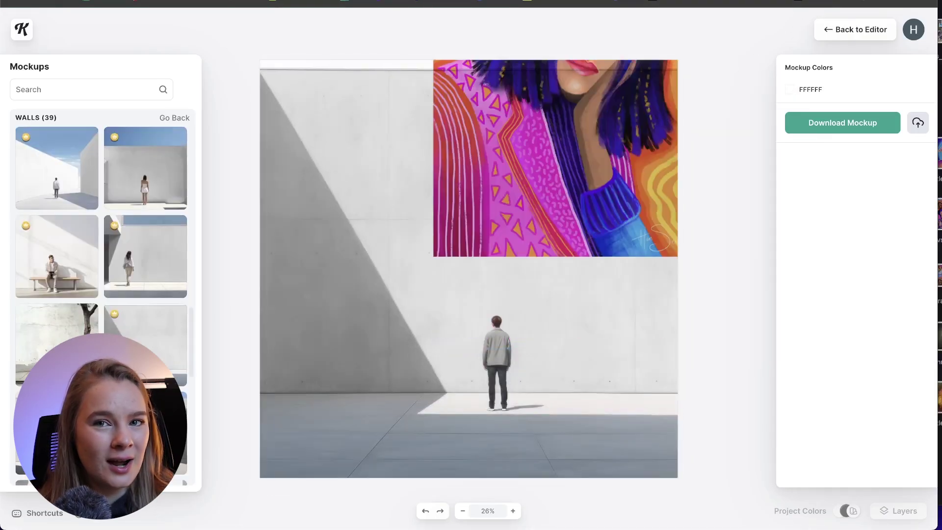
# Position the portrait over the wall behind the standing man and show it on the leaning paper flatlay mockup.
pyautogui.moveTo(448, 258); pyautogui.dragTo(471, 228)
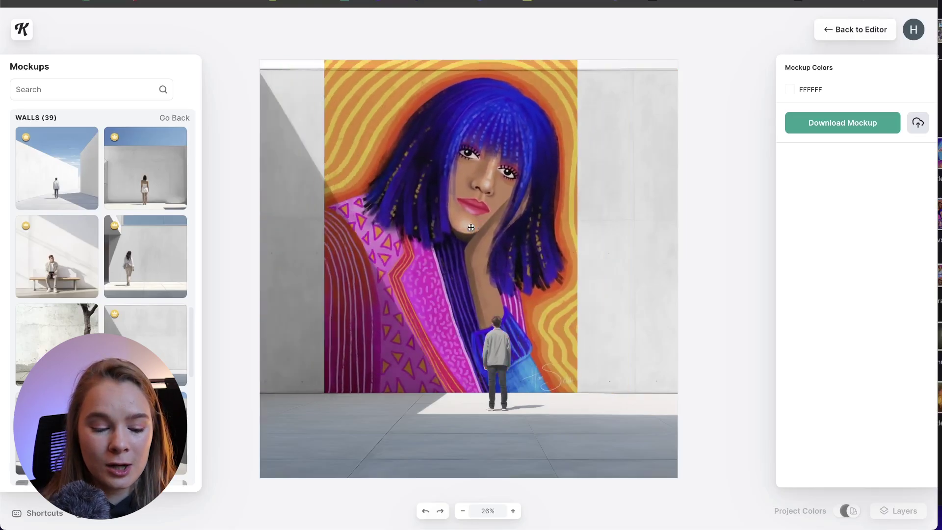
pyautogui.scroll(5, 146, 245)
pyautogui.click(168, 181)
pyautogui.moveTo(529, 227); pyautogui.dragTo(773, 47)
pyautogui.moveTo(677, 178); pyautogui.dragTo(532, 344)
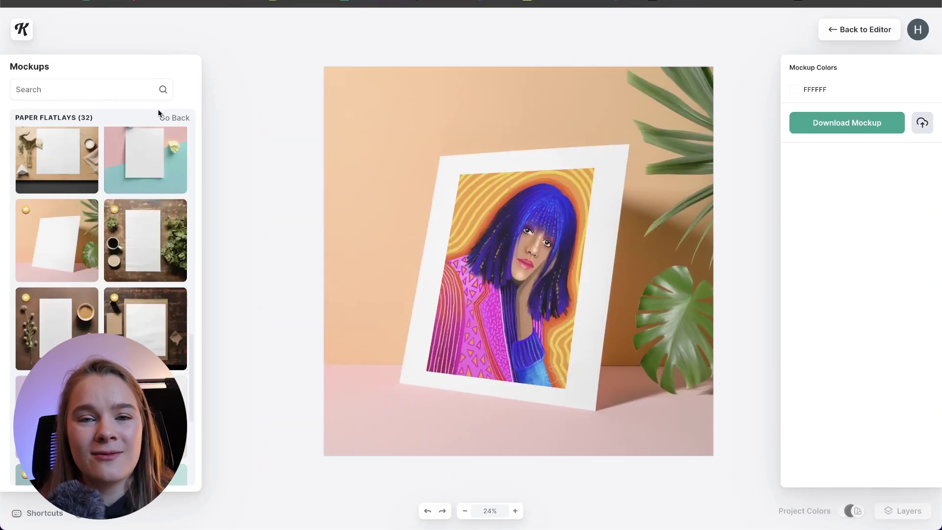
# Choose the T-shirt mockup of the red-haired woman, enlarge the portrait and move it over the shirt.
pyautogui.click(168, 117)
pyautogui.scroll(-5, 120, 287)
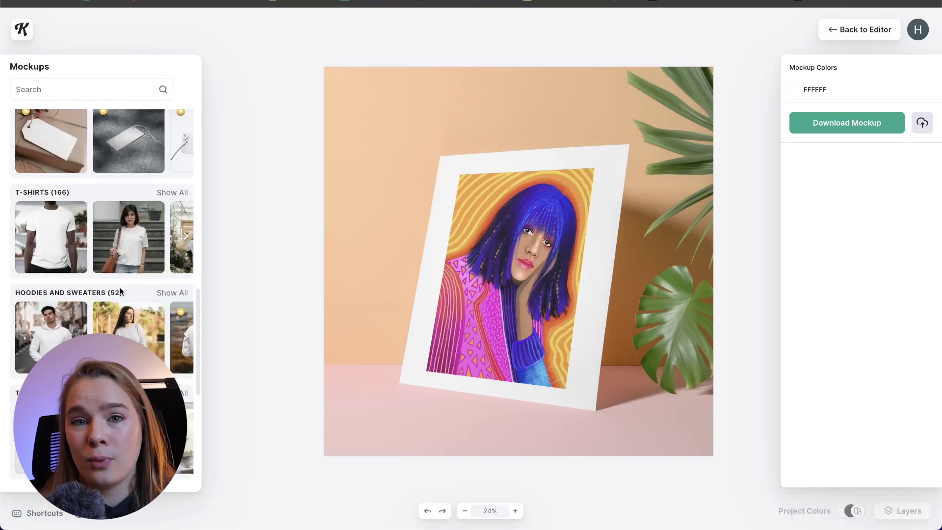
pyautogui.click(176, 192)
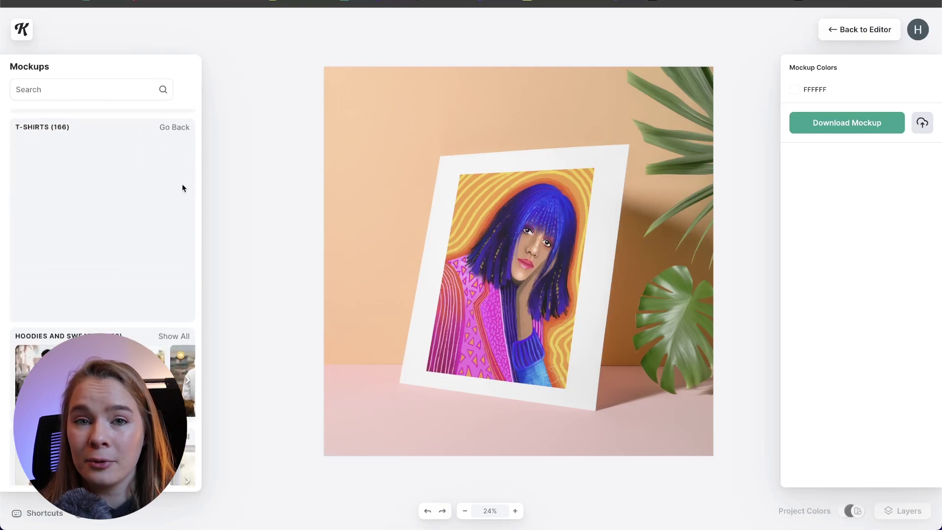
pyautogui.scroll(-5, 119, 275)
pyautogui.click(57, 272)
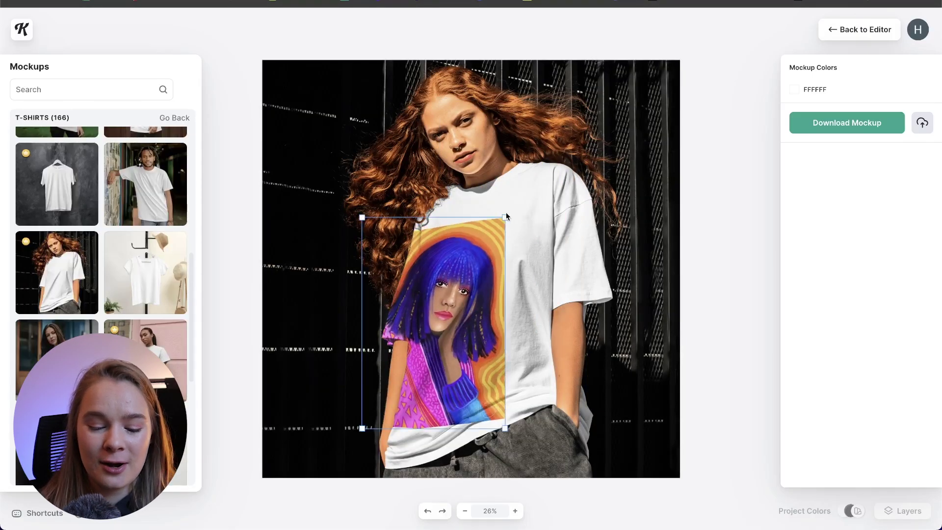
pyautogui.moveTo(555, 177); pyautogui.dragTo(619, 114)
pyautogui.moveTo(470, 231); pyautogui.dragTo(503, 277)
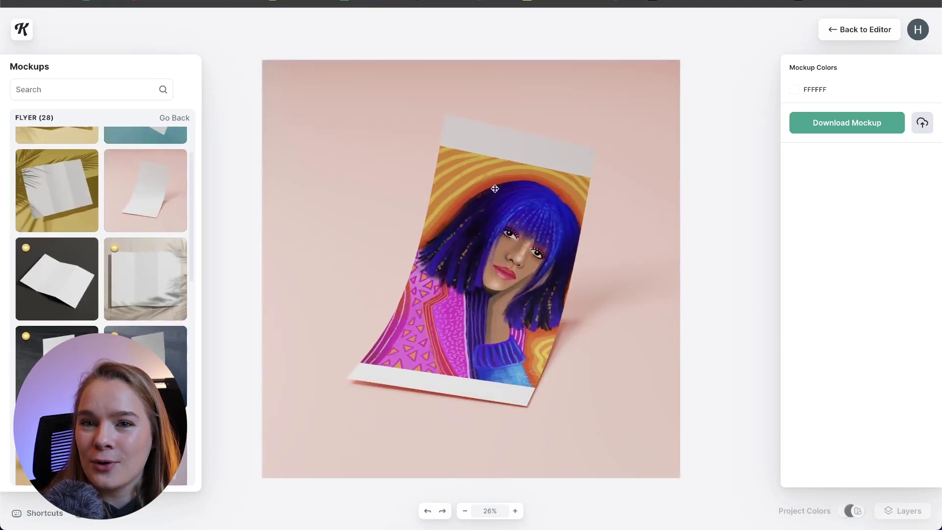
# Enlarge and shift the portrait to cover the curved flyer on the pink background, and return to the mockup categories.
pyautogui.moveTo(591, 145); pyautogui.dragTo(595, 115)
pyautogui.moveTo(545, 195); pyautogui.dragTo(548, 168)
pyautogui.click(173, 118)
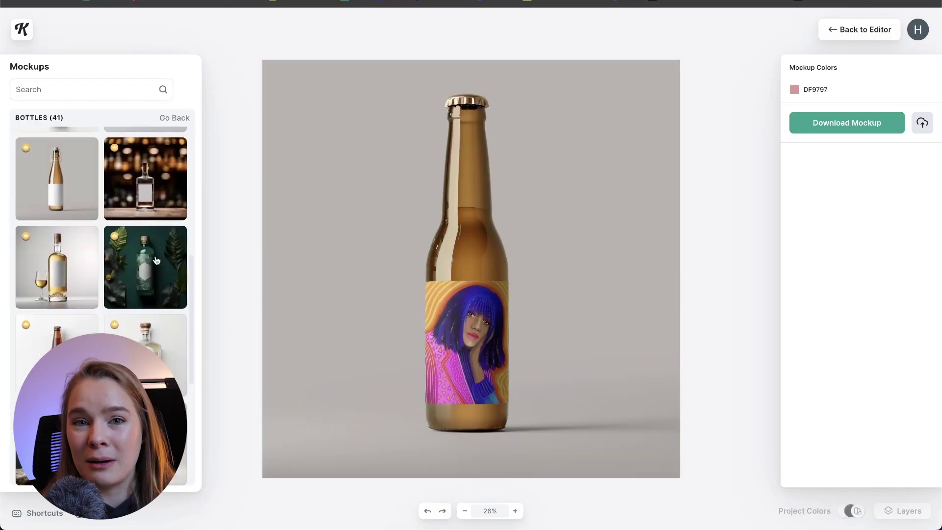
# Show the portrait on the label of the green bottle mockup surrounded by dark leaves.
pyautogui.click(157, 258)
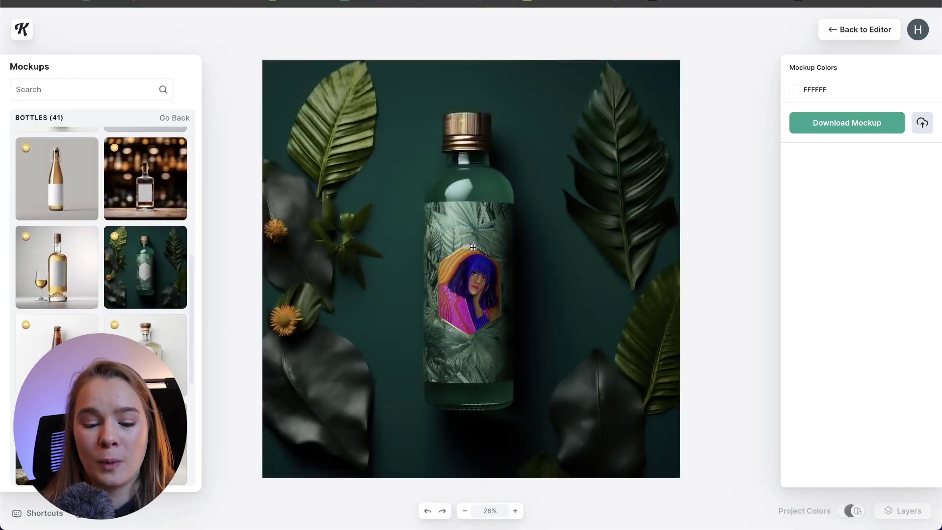
pyautogui.scroll(1, 147, 246)
pyautogui.click(153, 241)
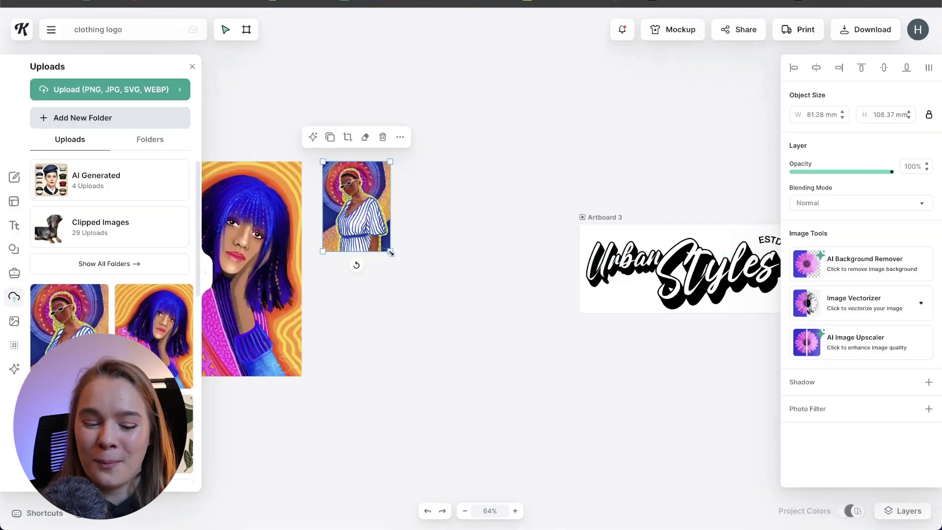
# Draw an artboard about 189 × 254 mm for the illustration of the woman in sunglasses and show it on the seated woman's jacket mockup.
pyautogui.click(194, 67)
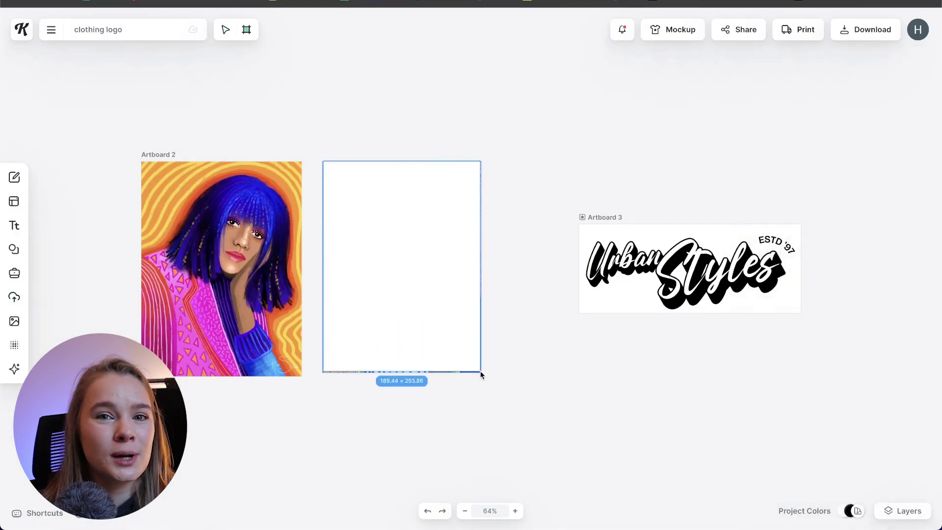
pyautogui.click(673, 29)
pyautogui.scroll(-5, 141, 325)
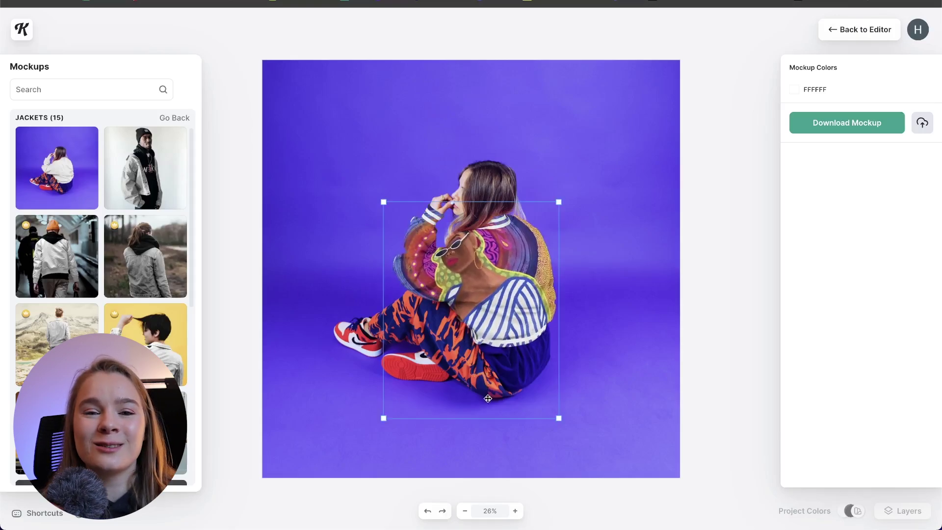
# Choose the jacket mockup of the man in the orange beanie and enlarge the illustration to cover the jacket's back.
pyautogui.click(71, 263)
pyautogui.moveTo(525, 226); pyautogui.dragTo(625, 123)
pyautogui.moveTo(491, 314)
pyautogui.mouseDown()
pyautogui.moveTo(437, 389)
pyautogui.moveTo(505, 289)
pyautogui.moveTo(495, 303)
pyautogui.mouseUp()
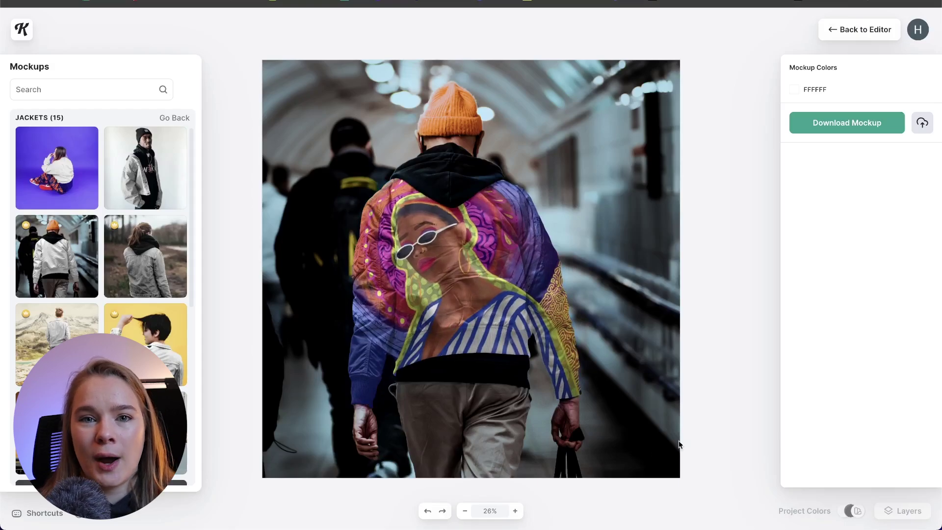
# Add the saxophone player illustration on its own artboard below the Urban Styles logo.
pyautogui.click(175, 120)
pyautogui.scroll(-3, 164, 220)
pyautogui.rightClick(164, 238)
pyautogui.click(224, 200)
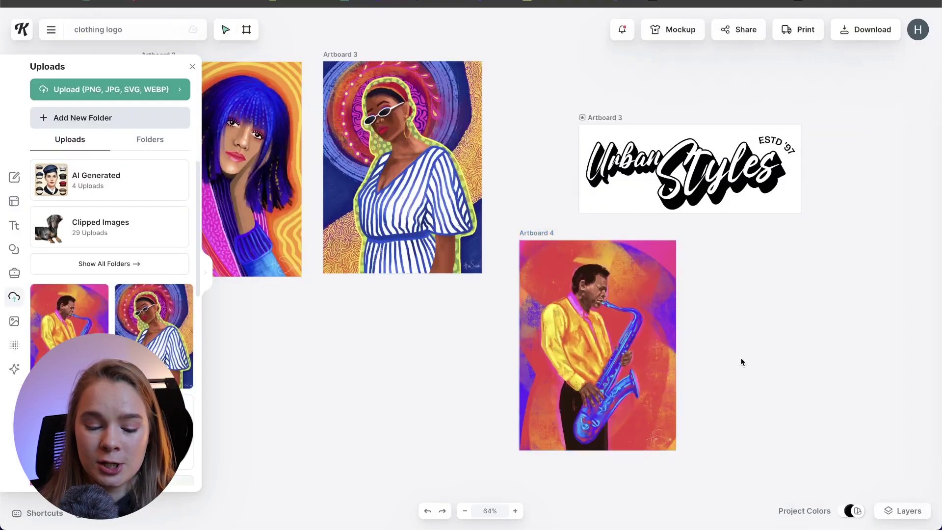
# Open the saxophone player artboard in the mockups and show it on the white tag tied with a twine bow.
pyautogui.click(653, 275)
pyautogui.click(547, 228)
pyautogui.click(672, 30)
pyautogui.click(306, 358)
pyautogui.click(626, 424)
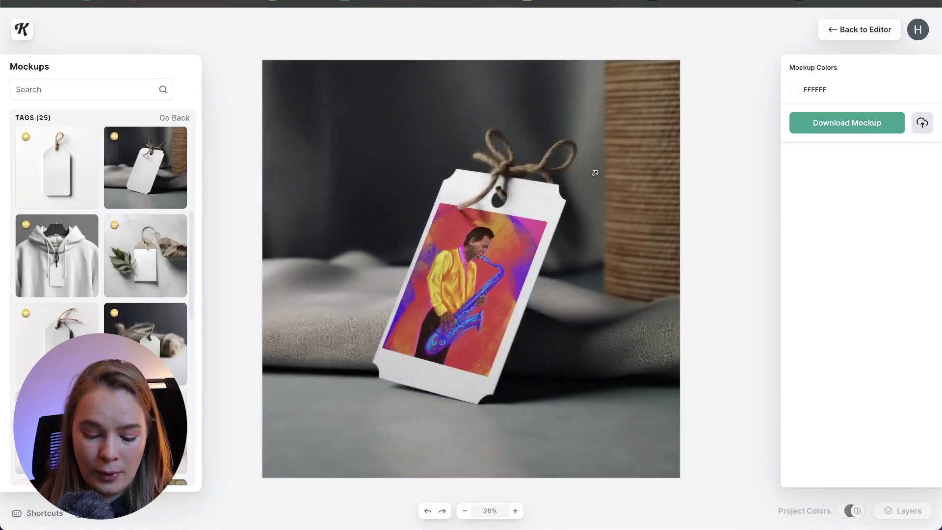
# Enlarge the saxophone illustration to cover the tag, and fit it over the label of the corked glass bottle mockup.
pyautogui.moveTo(593, 174); pyautogui.dragTo(639, 139)
pyautogui.moveTo(515, 231); pyautogui.dragTo(486, 282)
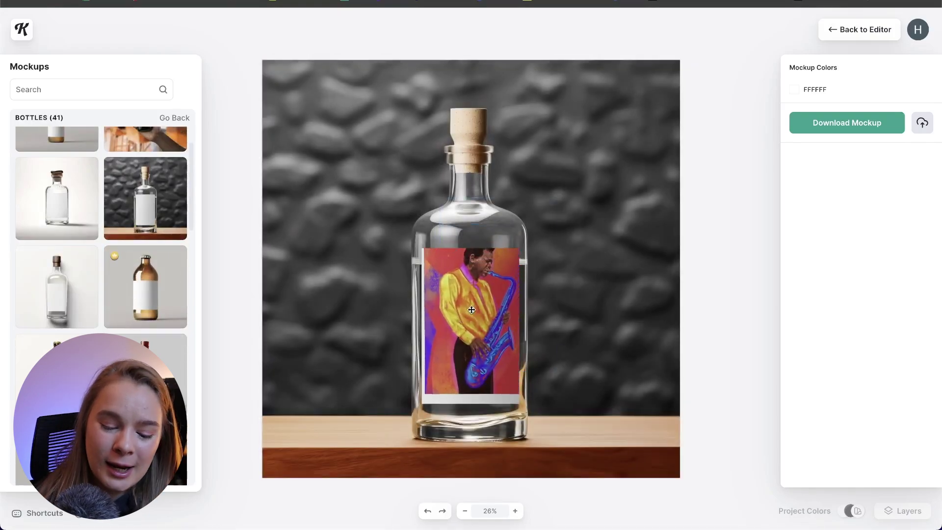
pyautogui.moveTo(472, 309); pyautogui.dragTo(463, 318)
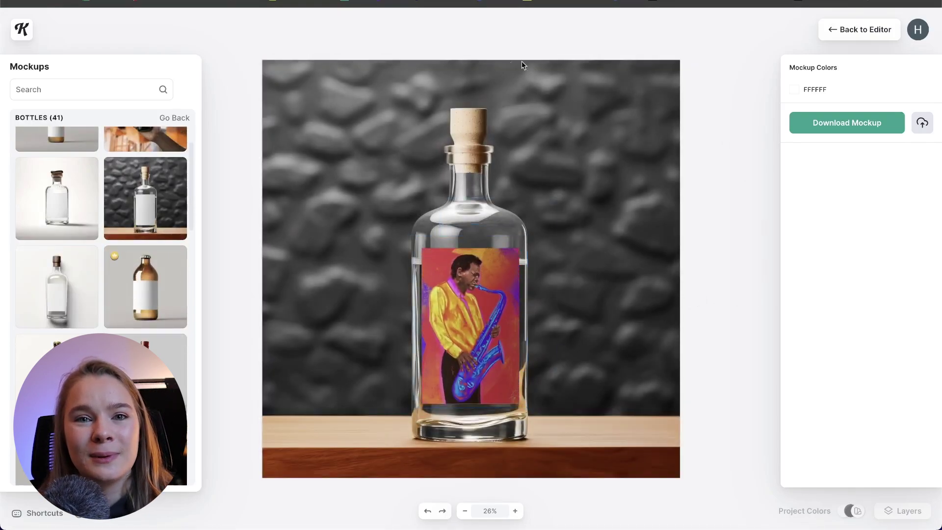